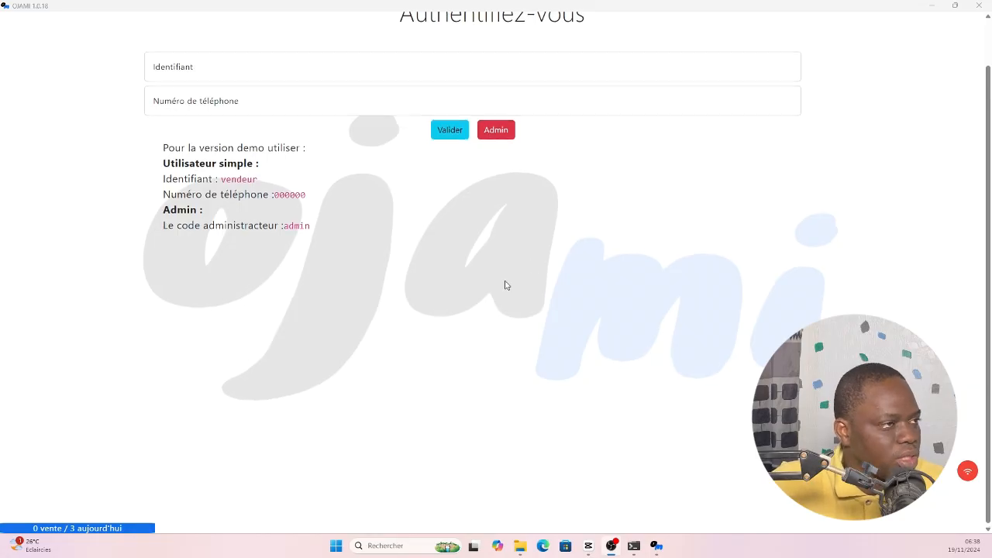
- Log in to OJAMI as administrator by entering the administrator code
scroll(504, 284, up, 1)
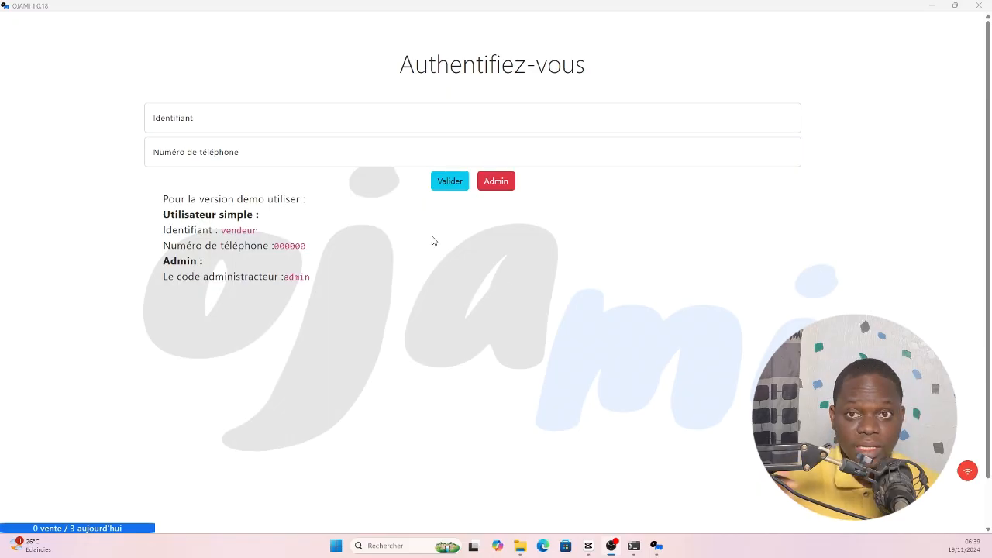
click(493, 186)
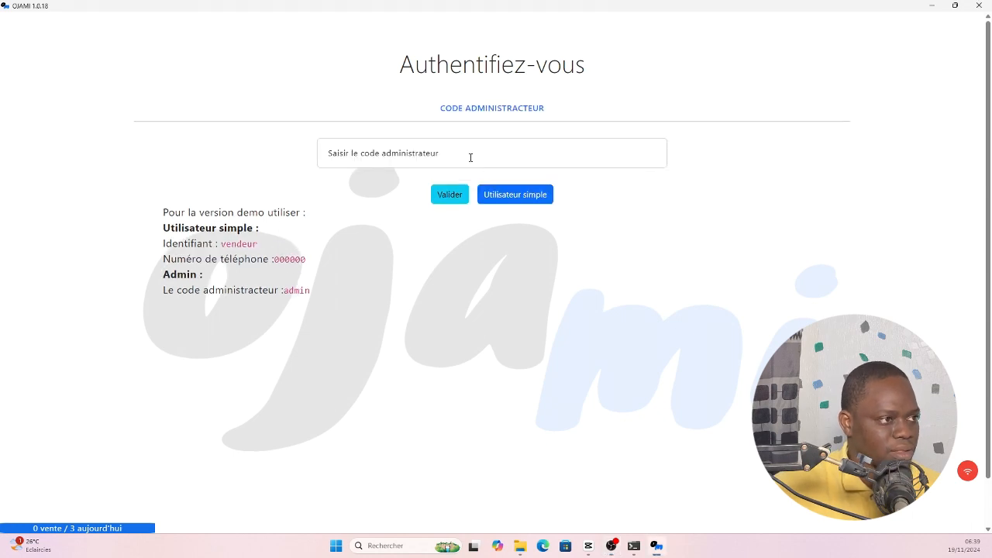
click(470, 157)
text(ad)
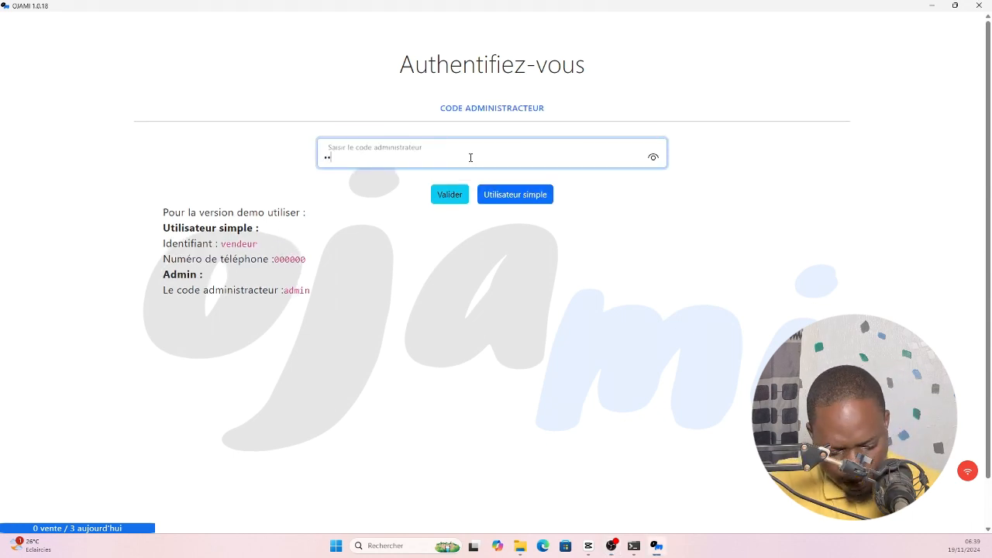
text(min)
key(Return)
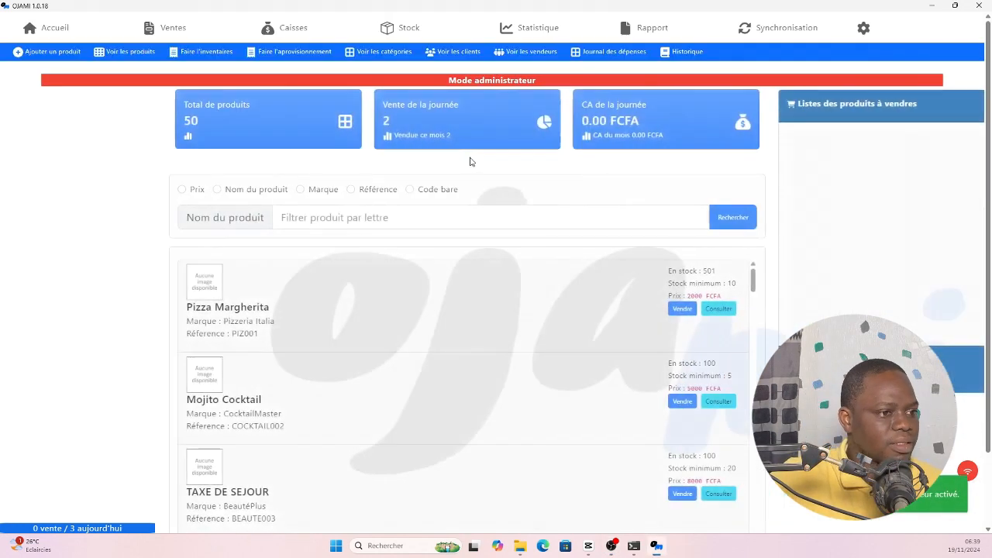
- Enable the 'Autoriser les locations' option in the application configuration
click(893, 28)
scroll(618, 164, down, 5)
scroll(542, 178, down, 1)
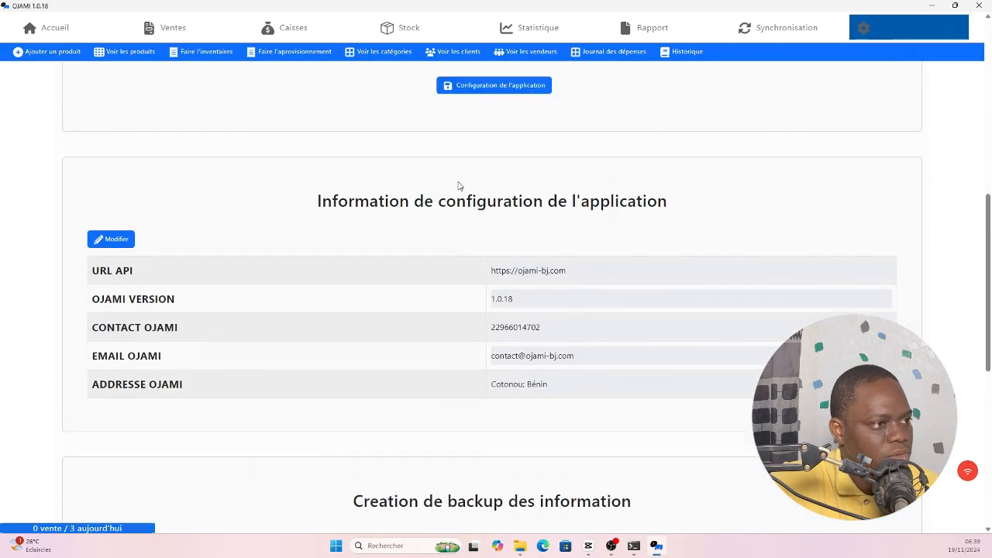
scroll(466, 217, up, 2)
click(474, 230)
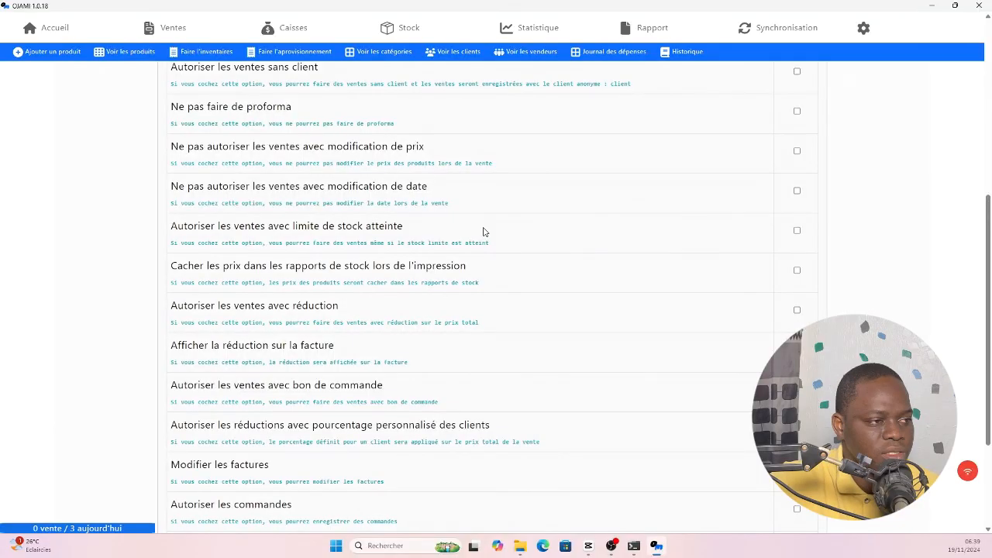
scroll(483, 231, up, 6)
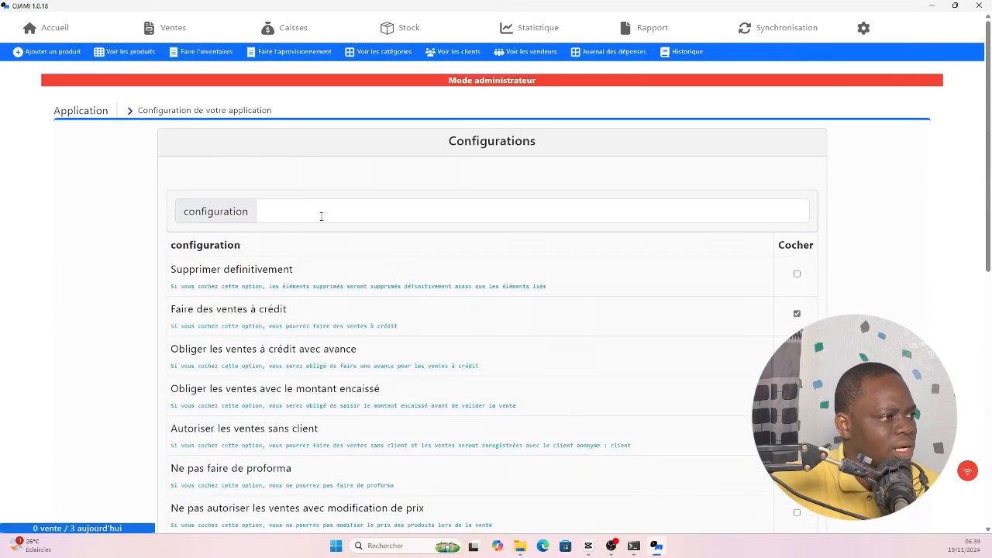
click(320, 216)
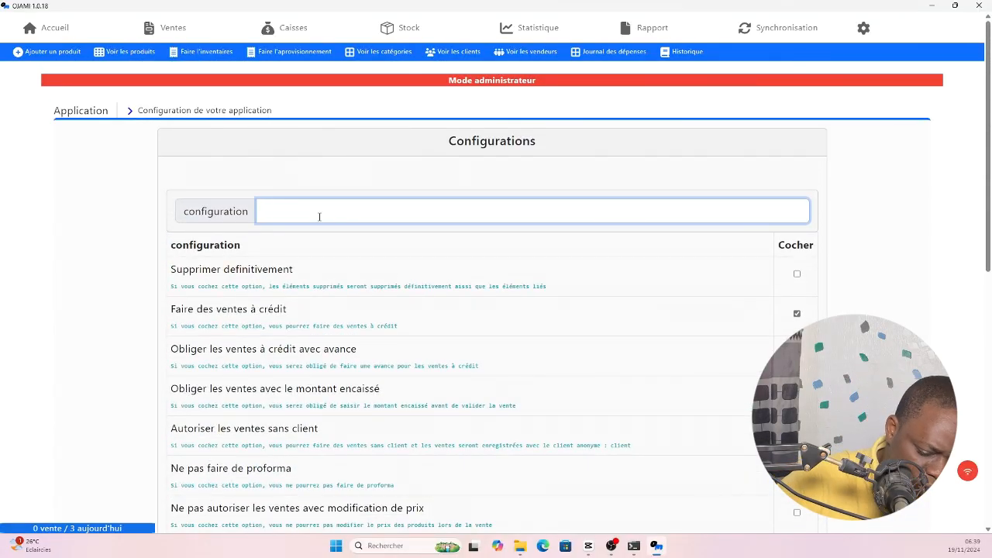
text(loc)
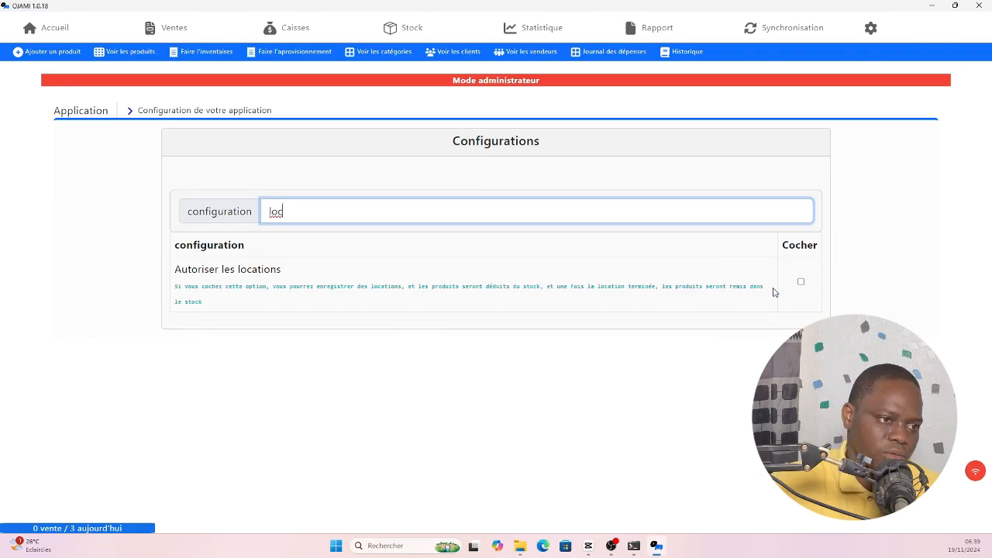
click(801, 283)
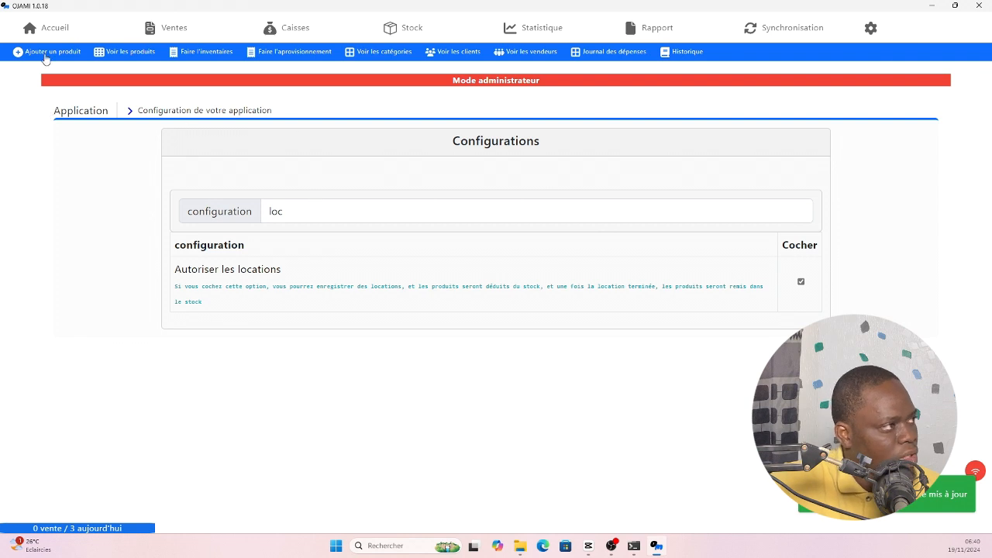
- Check under Stock that no rentals await return, then return to the Accueil dashboard
click(402, 31)
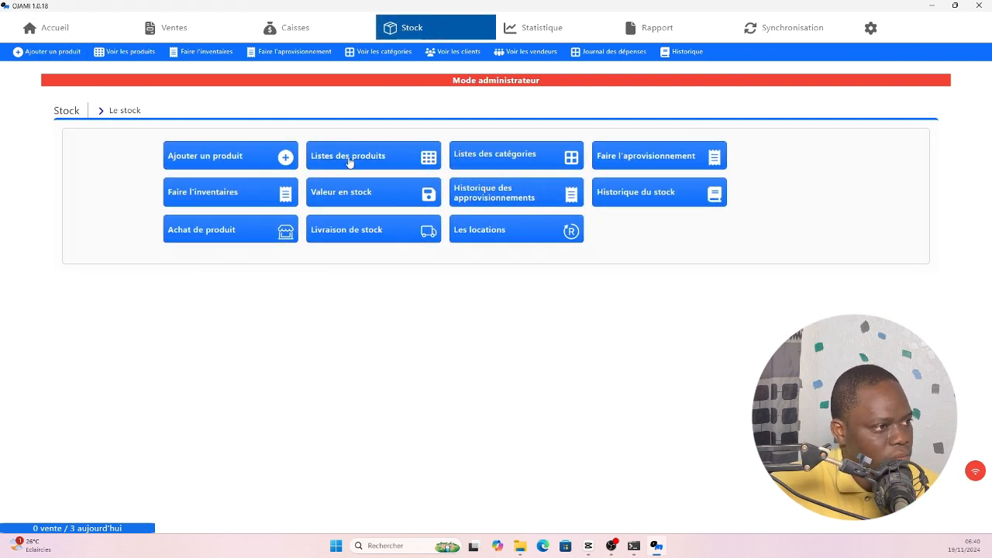
click(482, 240)
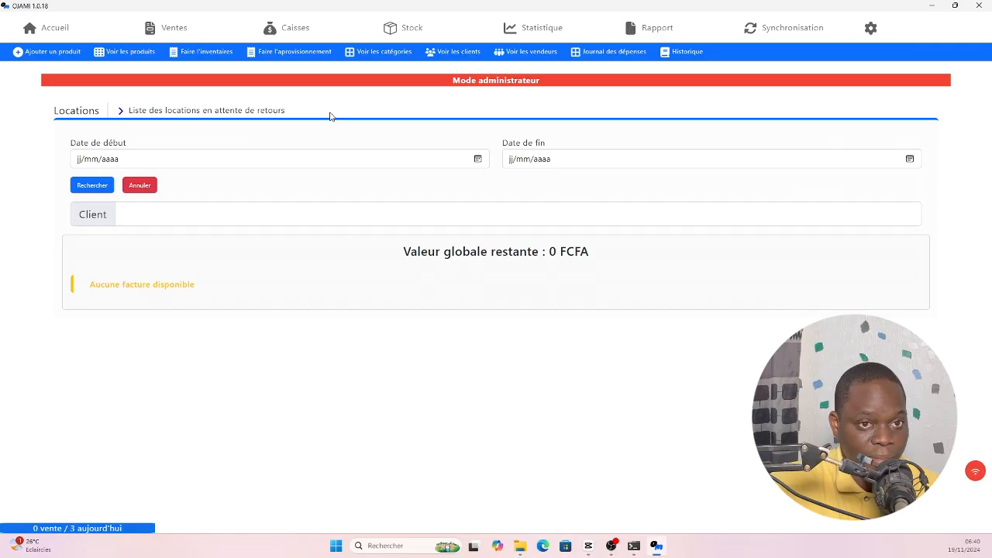
click(53, 27)
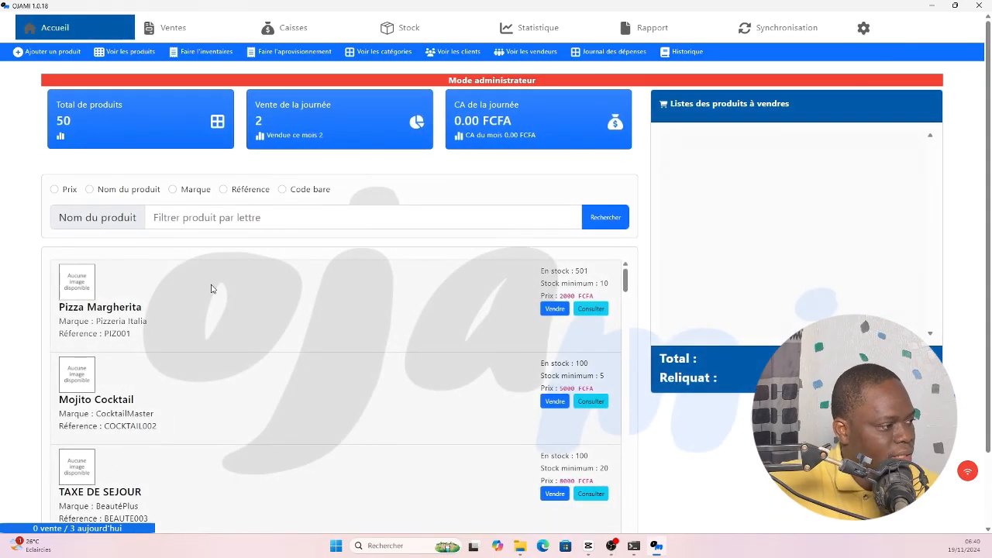
- Add Caméra de Sécurité WiFi (89999) and Enceinte Bluetooth (29999 FCFA) to the sale cart
scroll(294, 291, down, 7)
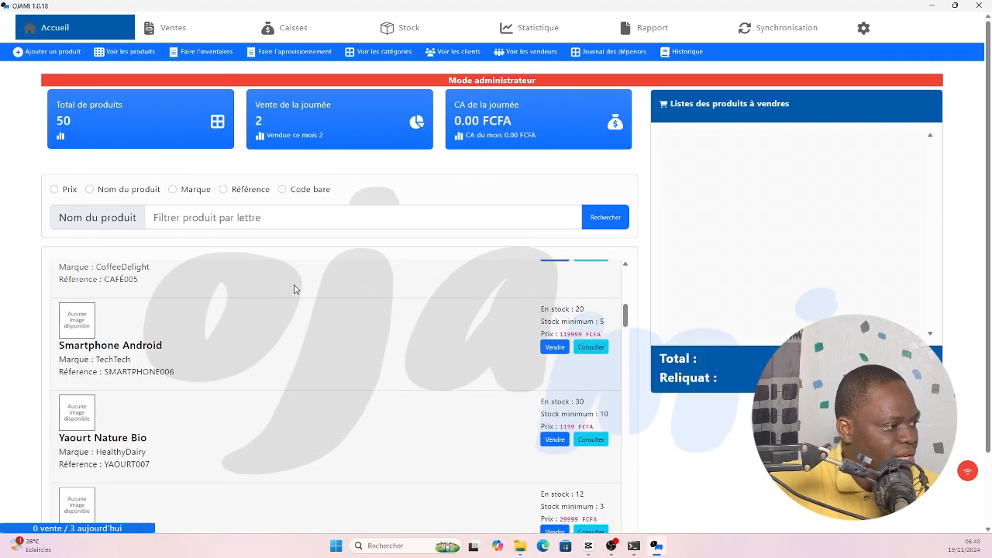
scroll(293, 289, down, 3)
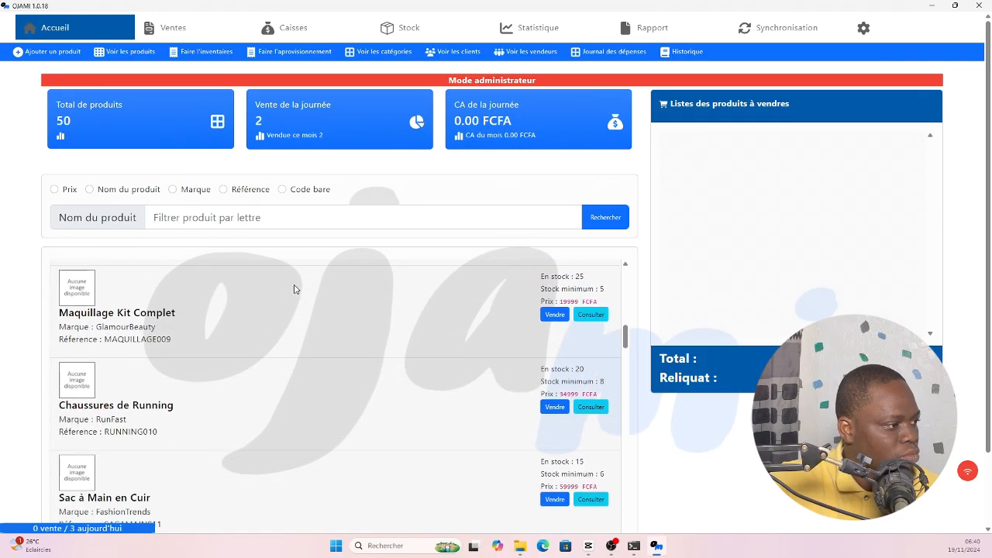
scroll(294, 289, down, 3)
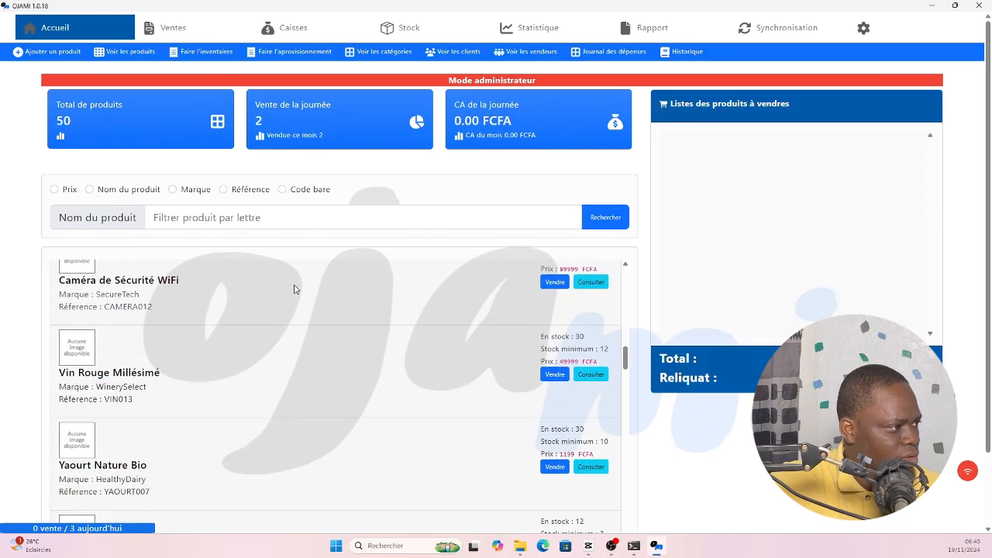
click(554, 282)
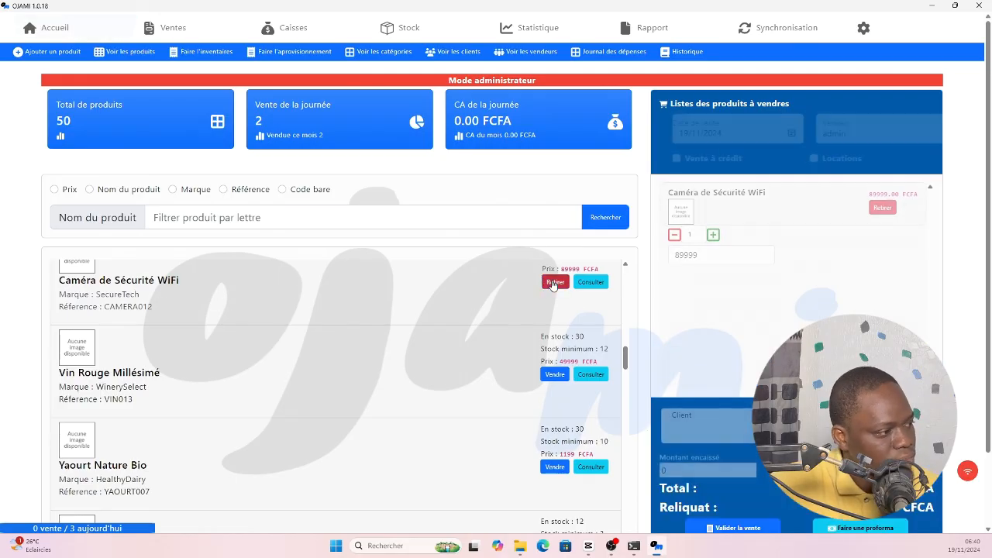
scroll(528, 301, down, 2)
scroll(528, 301, down, 1)
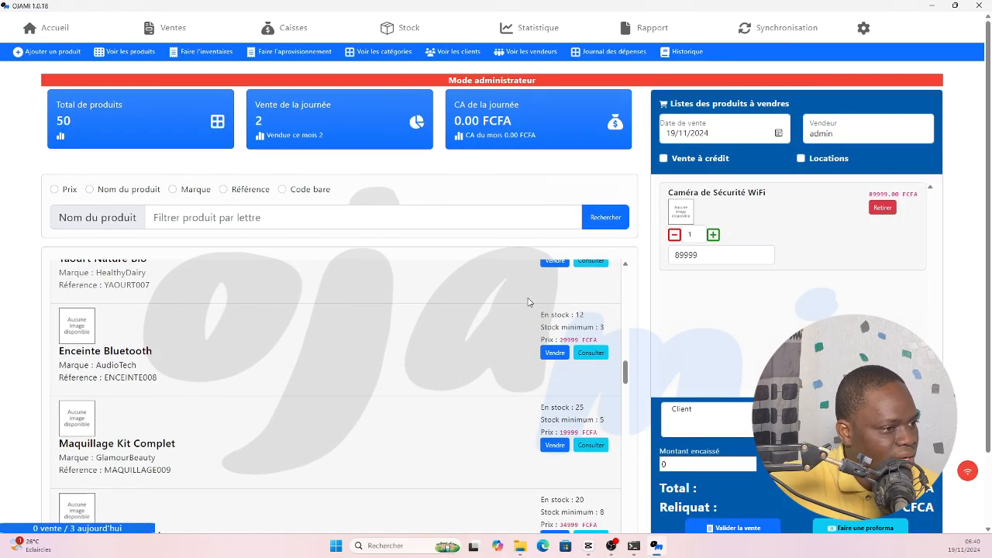
click(554, 353)
scroll(530, 333, down, 2)
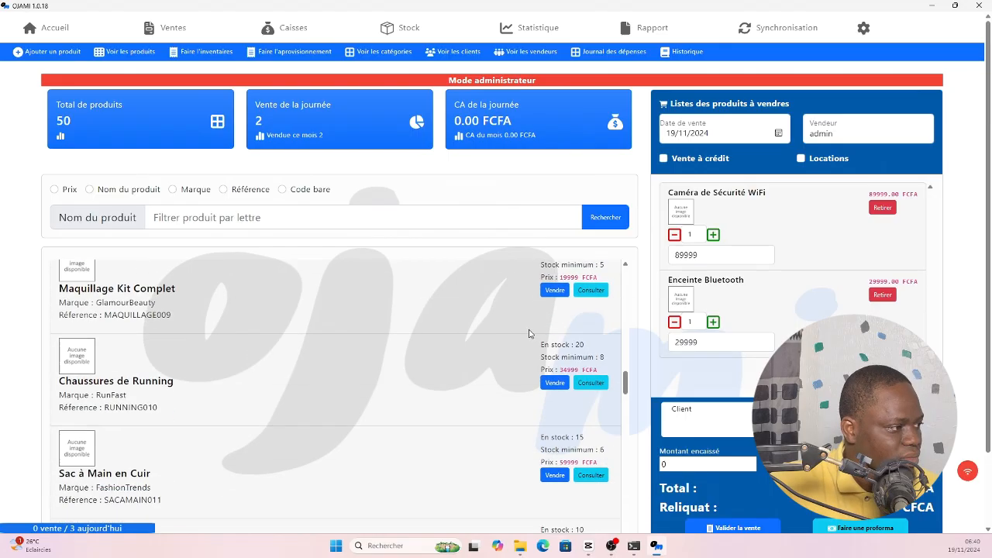
scroll(529, 334, down, 4)
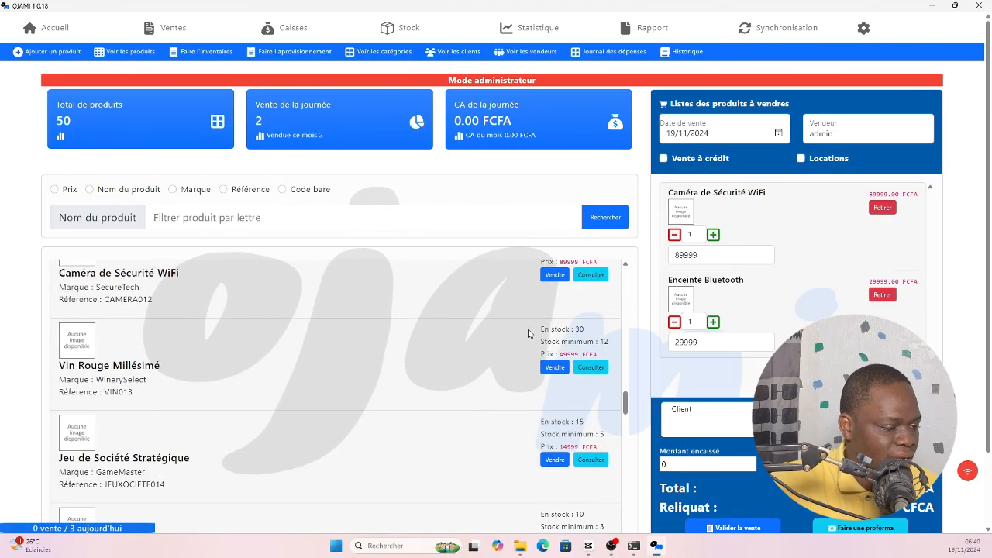
- Mark the sale as a rental and assign it to the existing client
click(801, 160)
scroll(801, 161, down, 1)
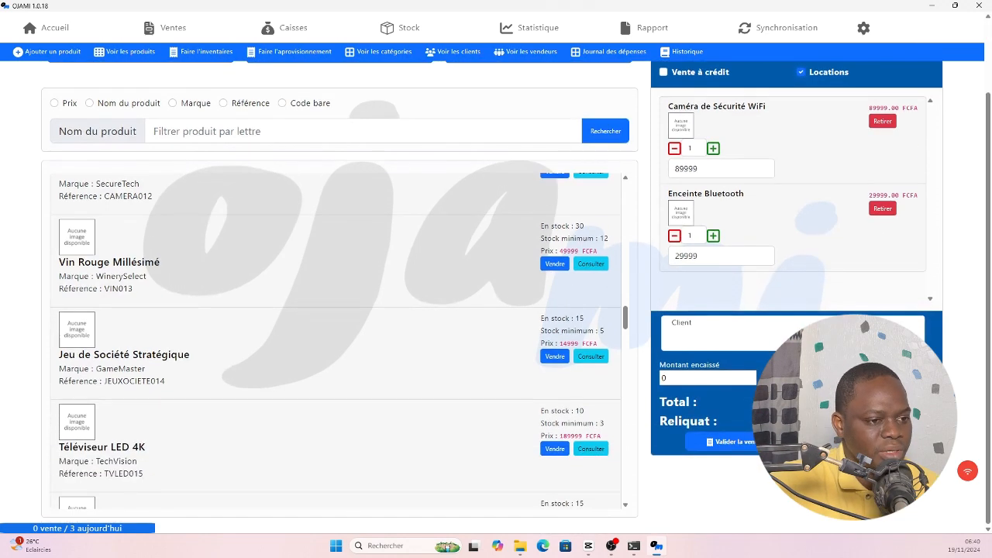
click(714, 332)
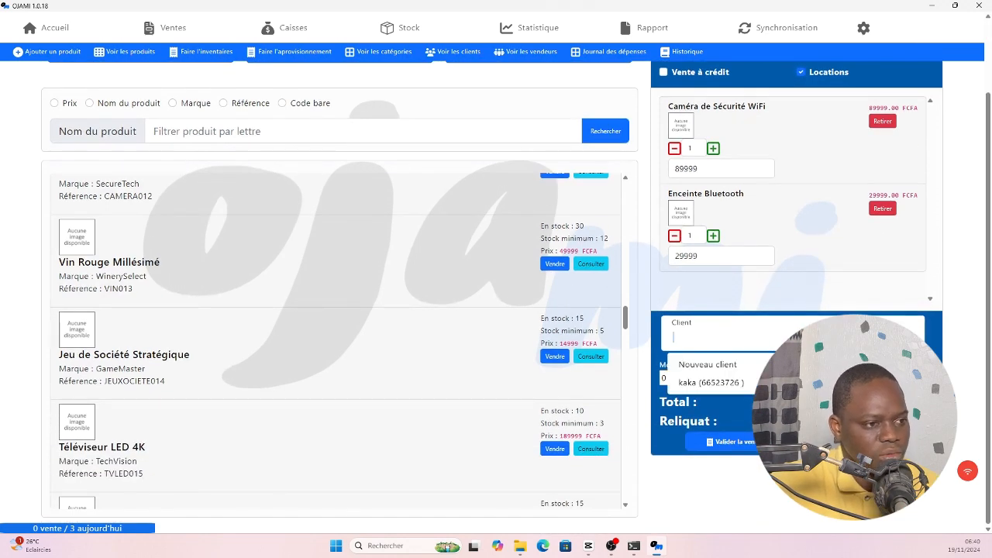
click(717, 381)
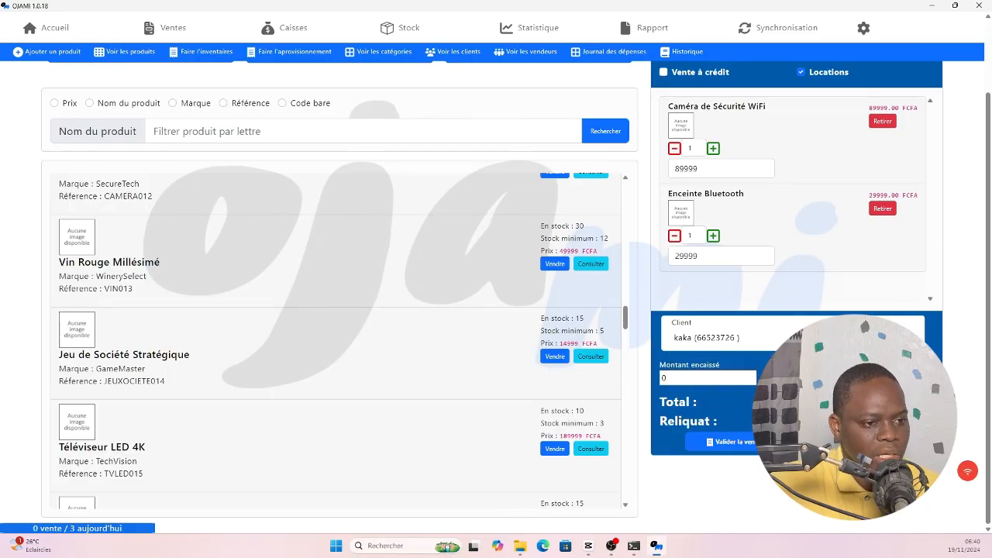
- Set the cart quantities to 5 WiFi cameras and 7 Bluetooth speakers
scroll(691, 481, up, 1)
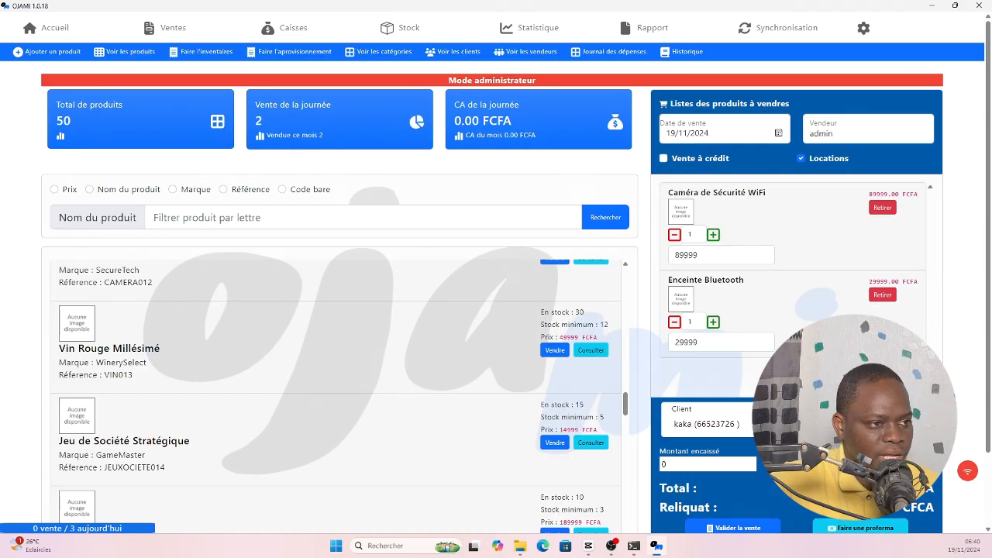
scroll(609, 346, up, 3)
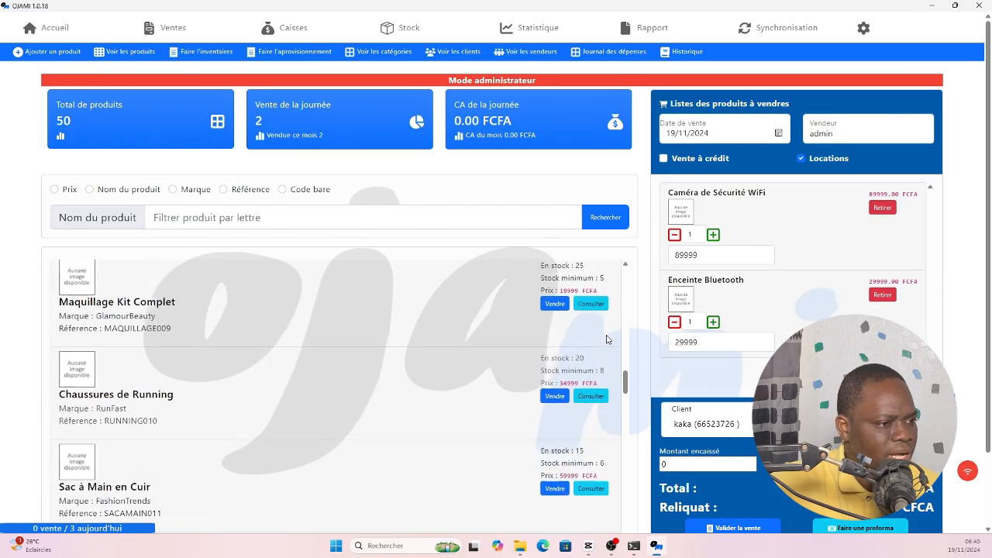
scroll(608, 347, down, 3)
scroll(608, 347, up, 1)
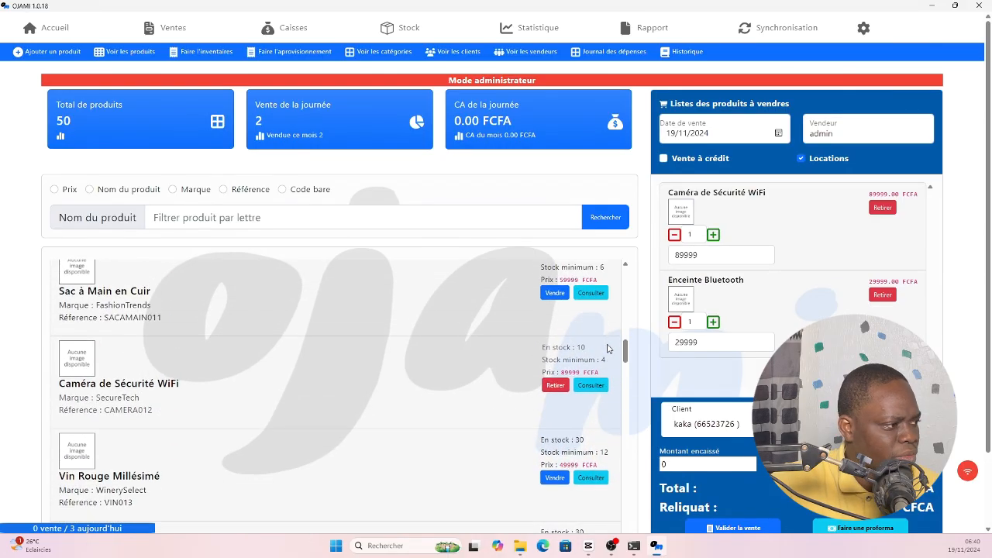
double_click(687, 234)
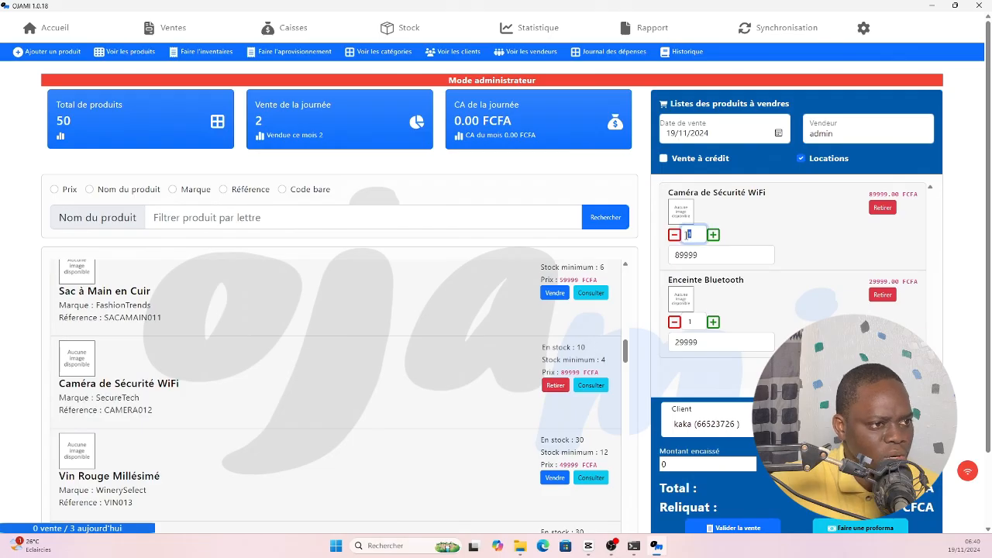
text(5)
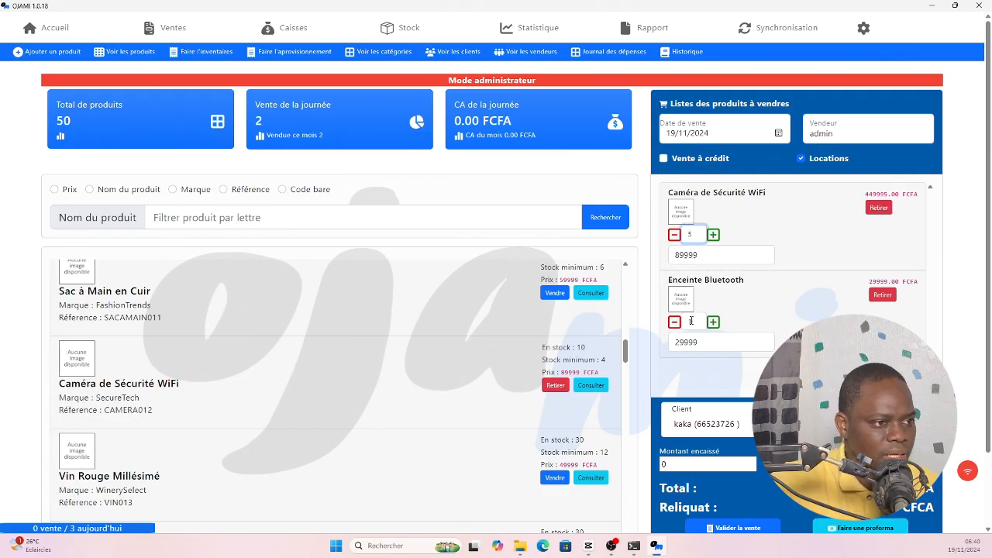
scroll(508, 315, up, 1)
scroll(496, 320, up, 2)
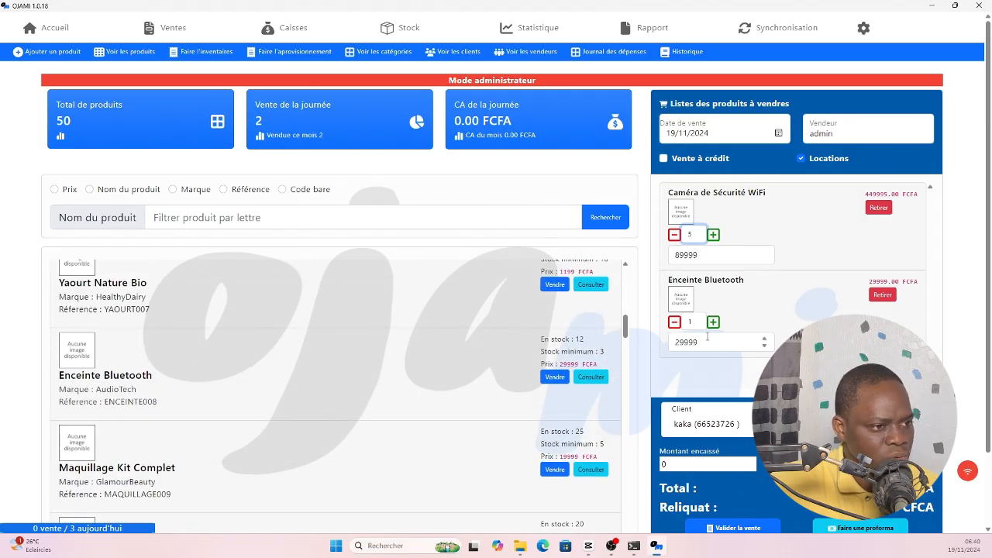
click(686, 322)
text(7)
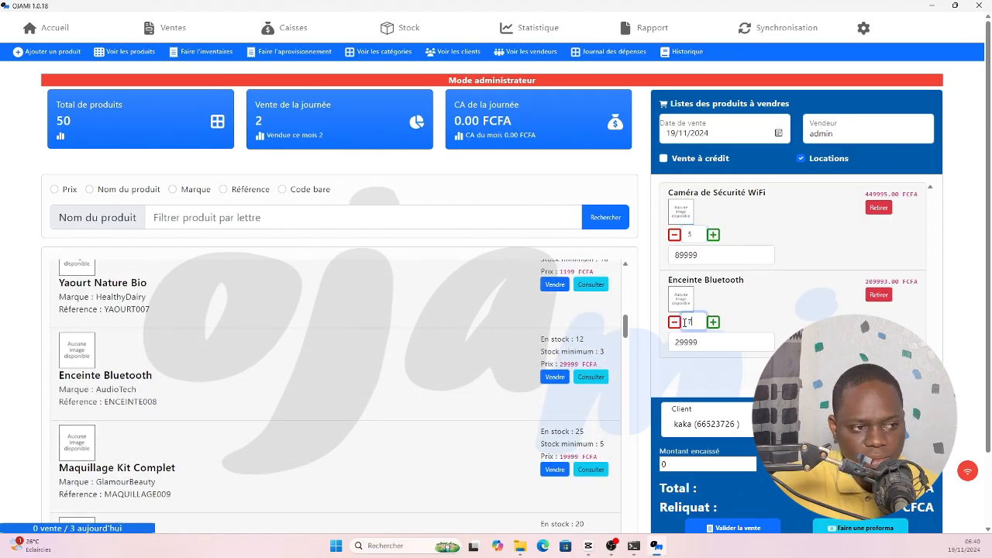
click(791, 316)
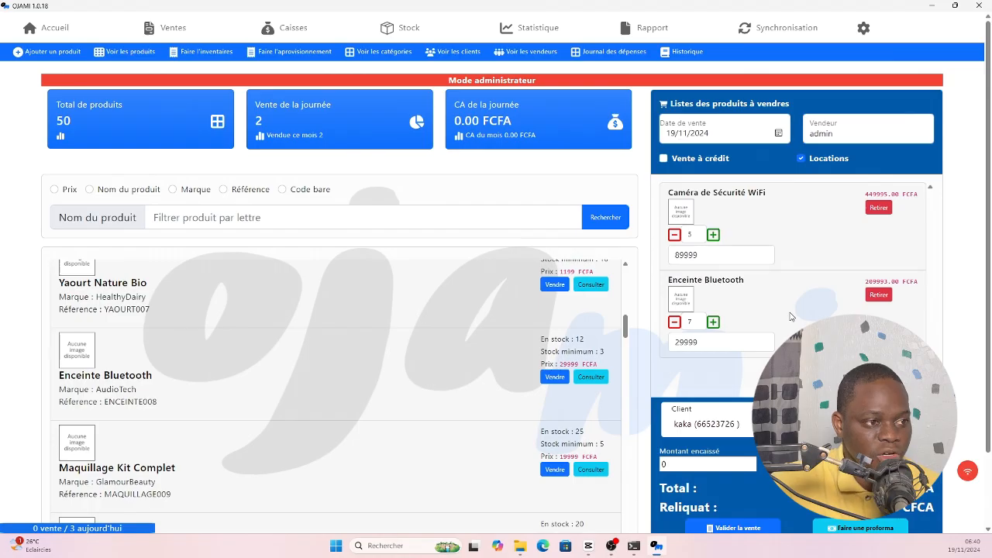
- Validate the rental sale, totalling 659988 FCFA
scroll(790, 316, down, 1)
scroll(775, 326, up, 1)
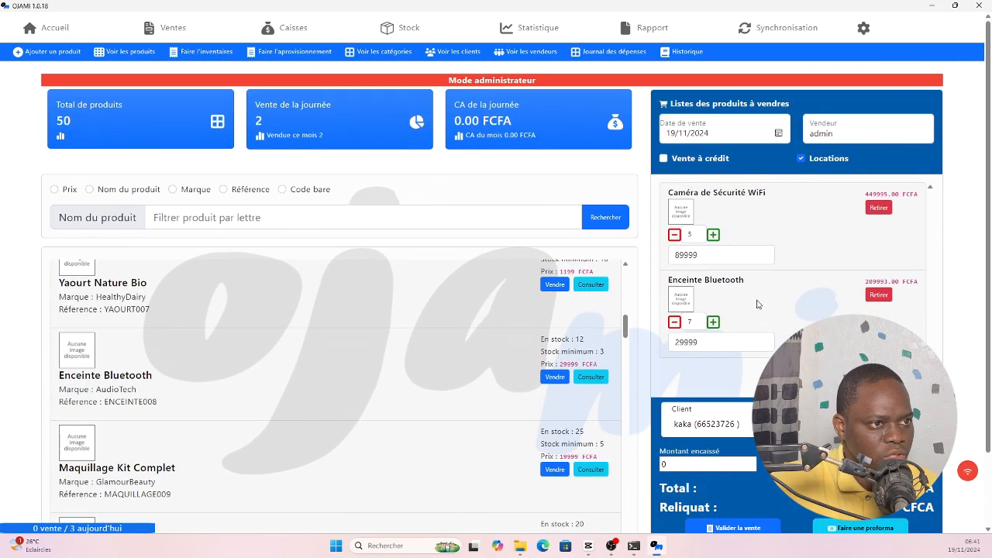
scroll(759, 338, down, 1)
click(729, 444)
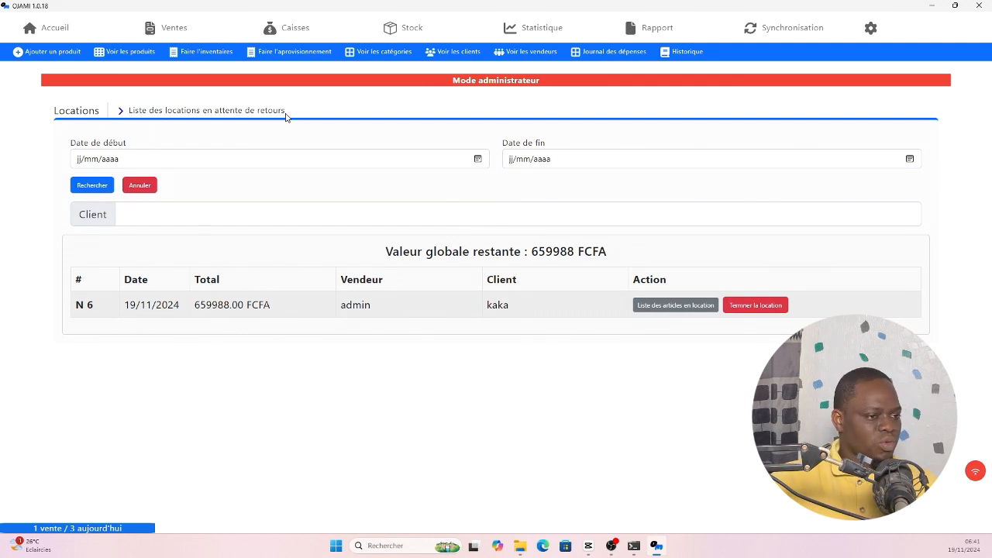
- Review rental N 6's rented items, none received yet, and close the list
click(669, 309)
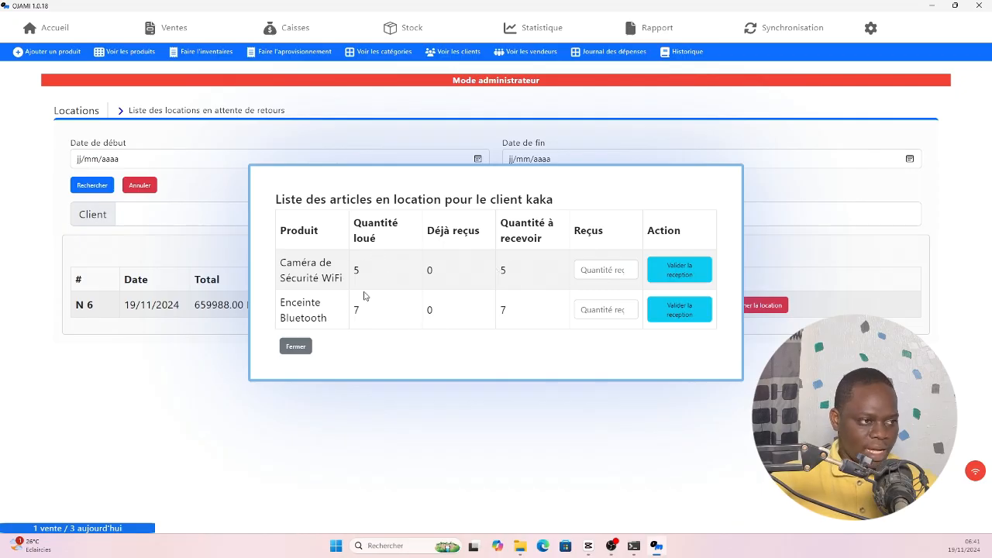
click(307, 348)
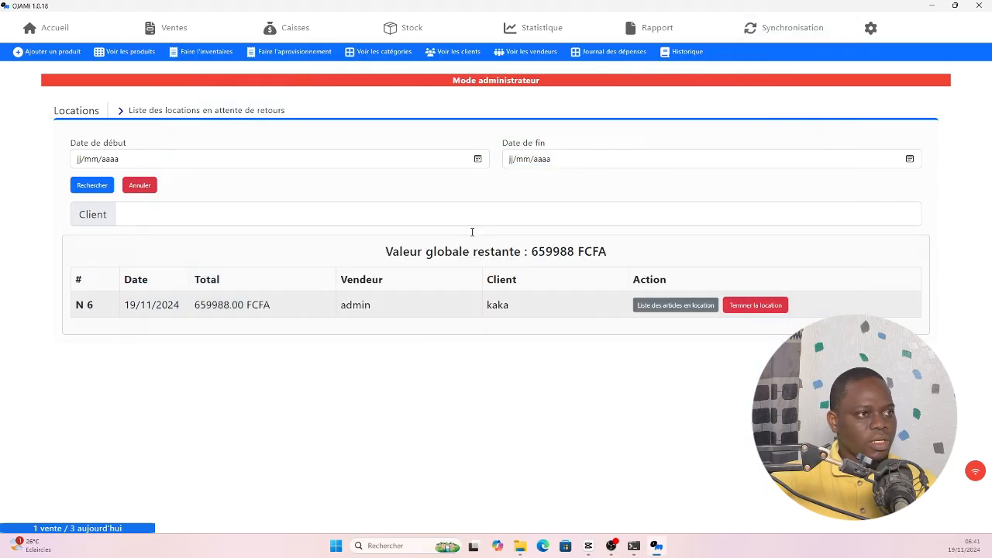
- Review the history entries for the camera and speaker sales
click(693, 51)
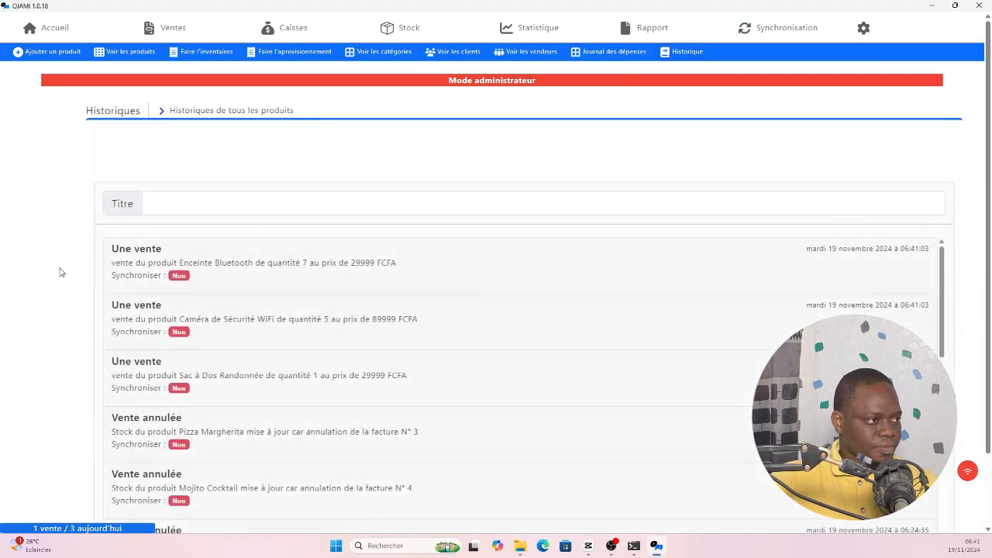
scroll(62, 272, down, 1)
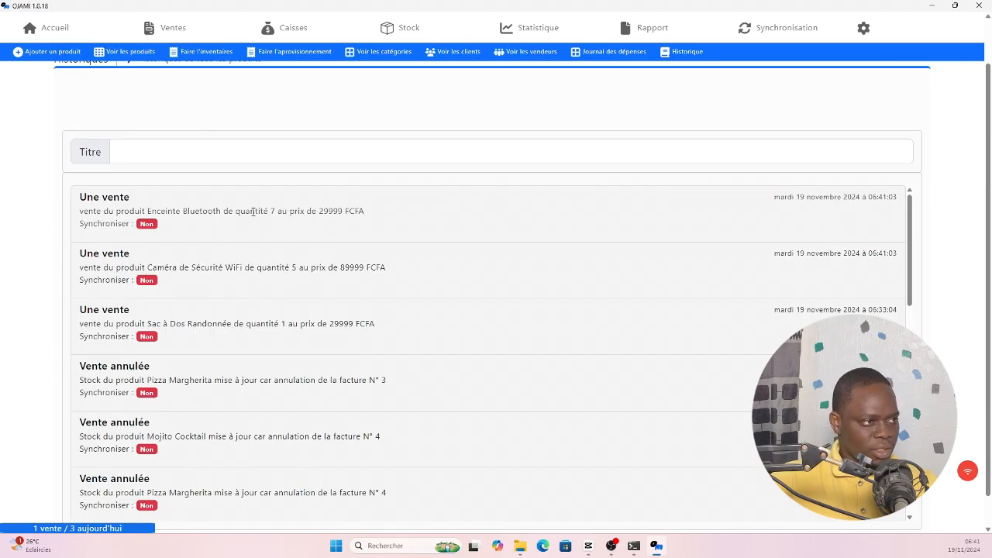
scroll(371, 266, up, 1)
scroll(371, 266, up, 2)
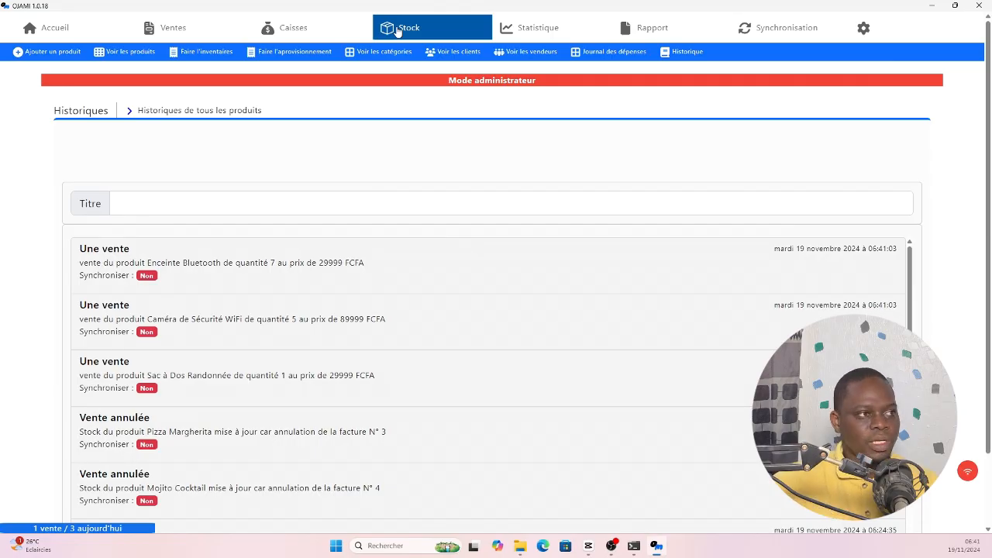
- Bring up the day's cash receipts totalling 659988.00 FCFA in the Informatique category
click(397, 30)
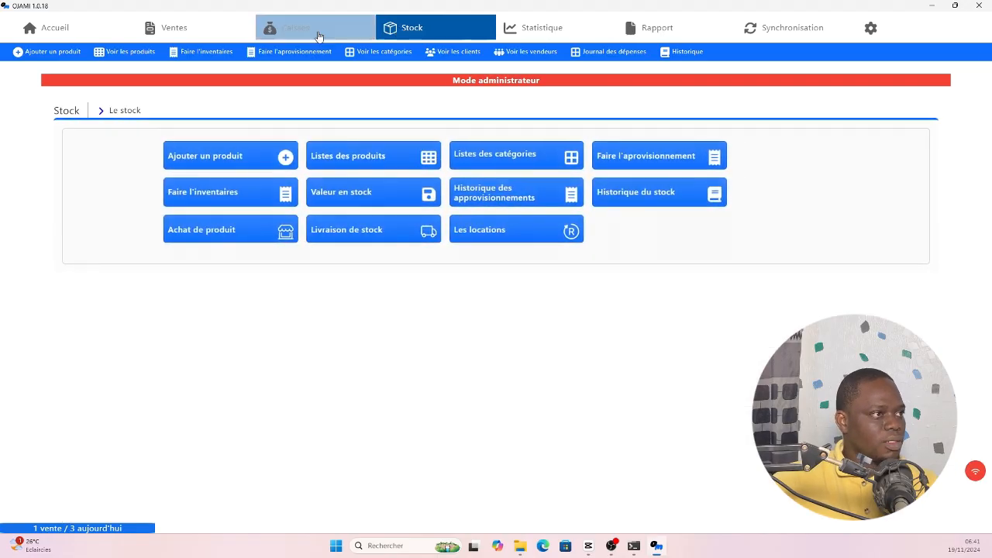
click(306, 32)
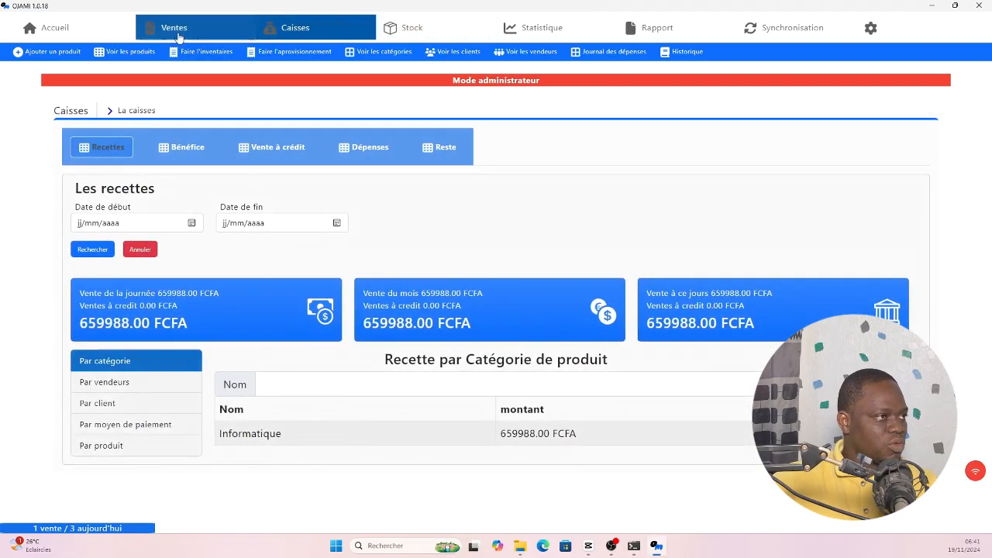
click(174, 28)
- Display sale N 6's invoice in 'Format tiket de caisse' instead of A4
click(898, 242)
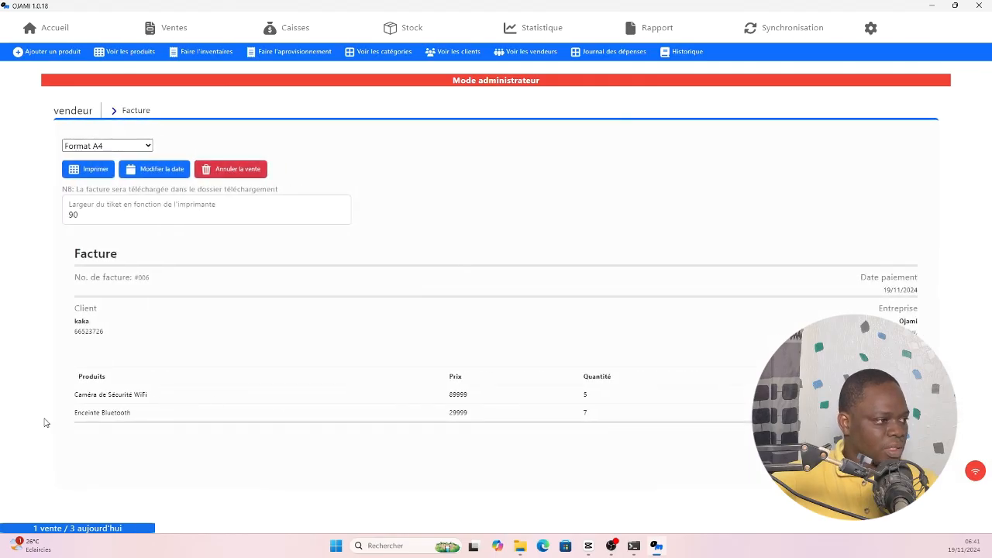
click(130, 146)
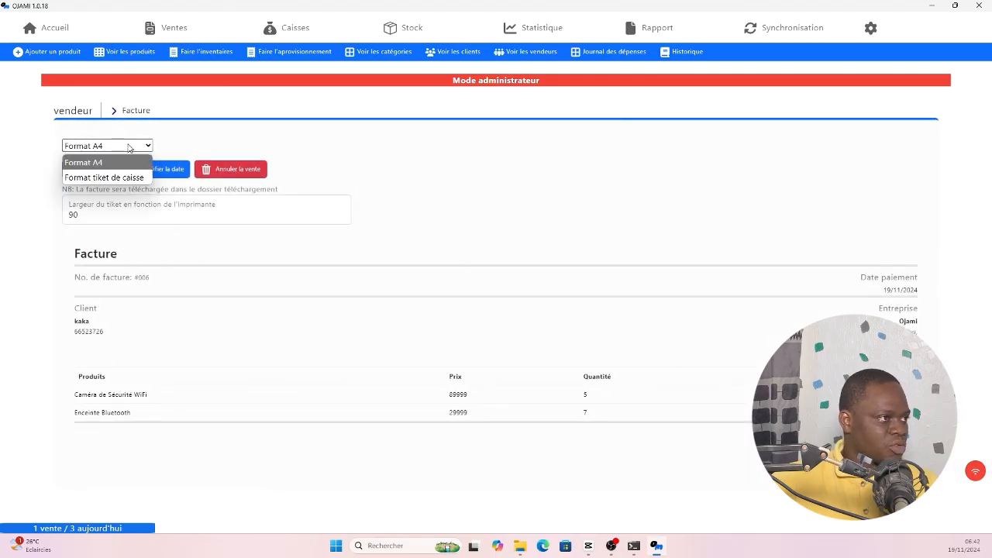
click(104, 178)
scroll(142, 396, down, 1)
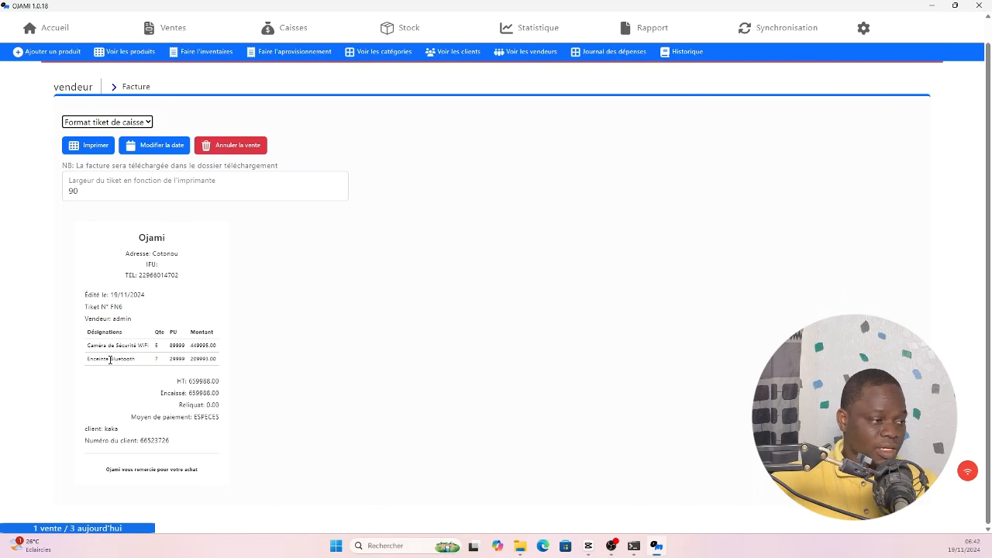
scroll(134, 360, up, 1)
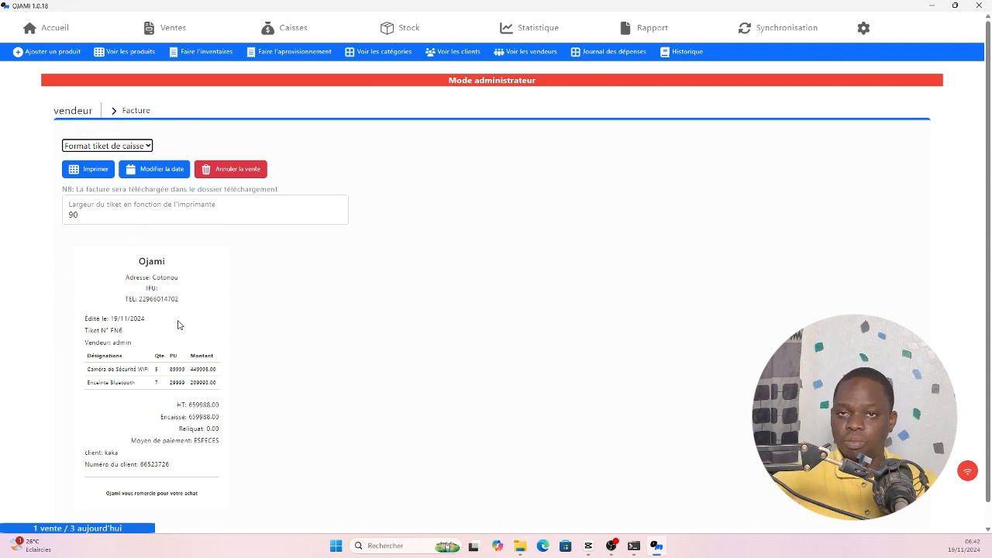
- Record the return of all 5 WiFi security cameras on rental N 6
click(399, 29)
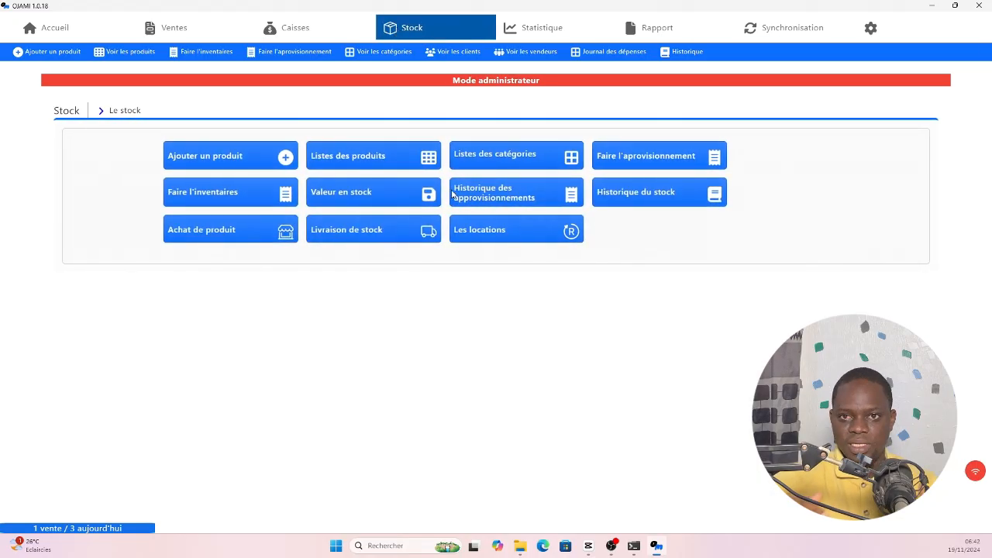
click(479, 230)
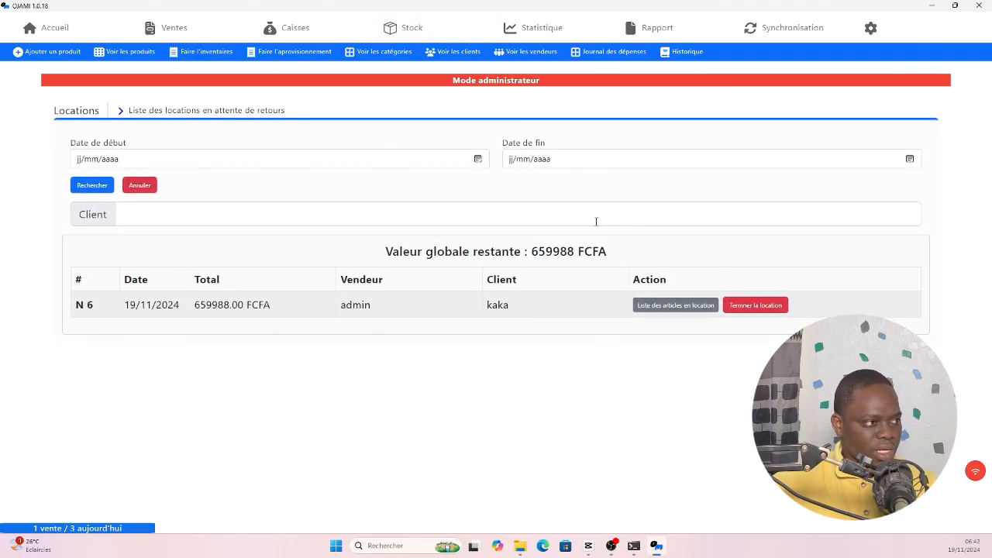
click(301, 213)
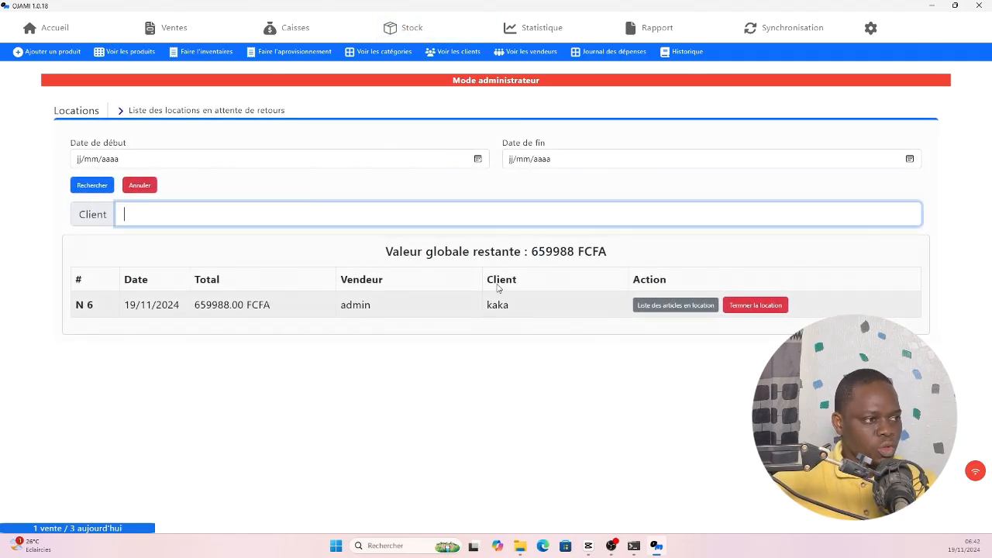
click(668, 308)
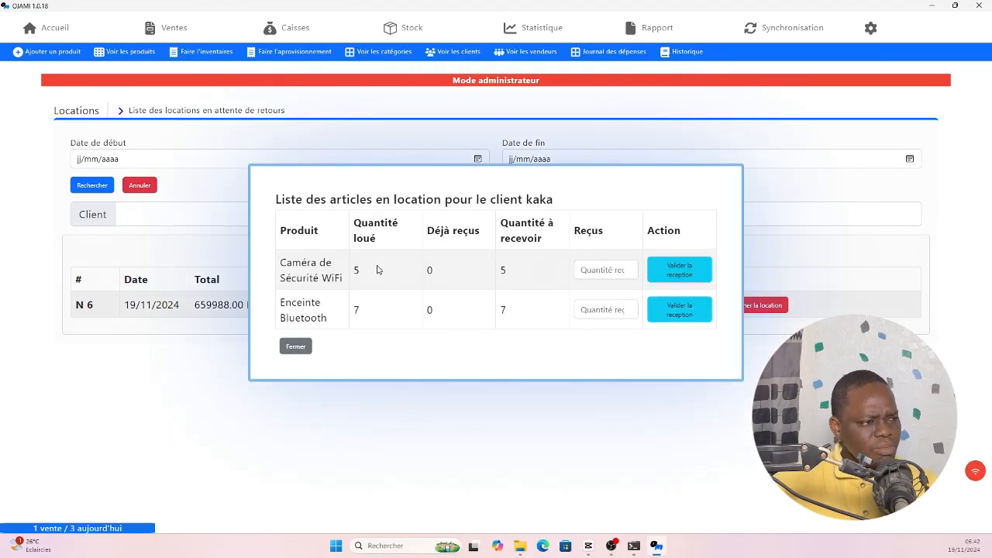
click(598, 270)
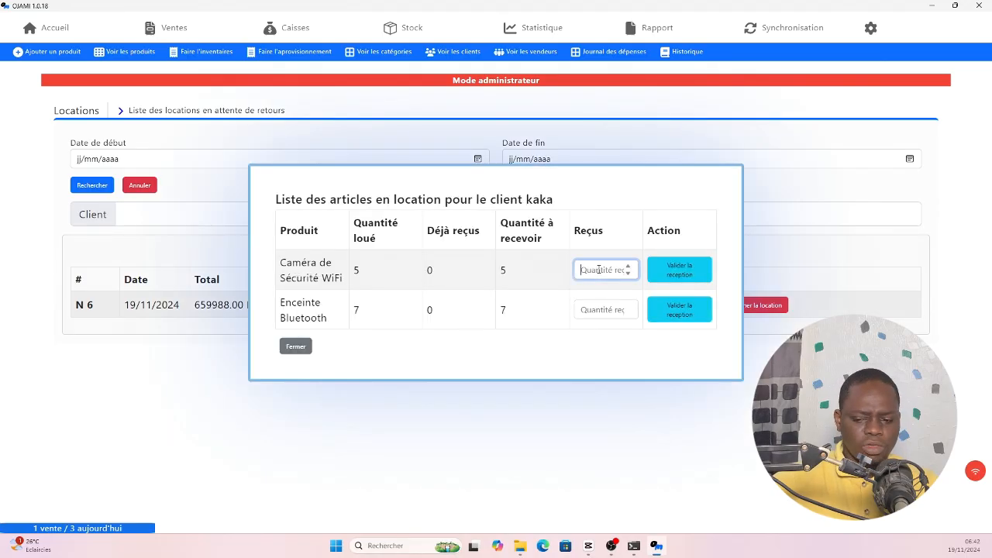
text(5)
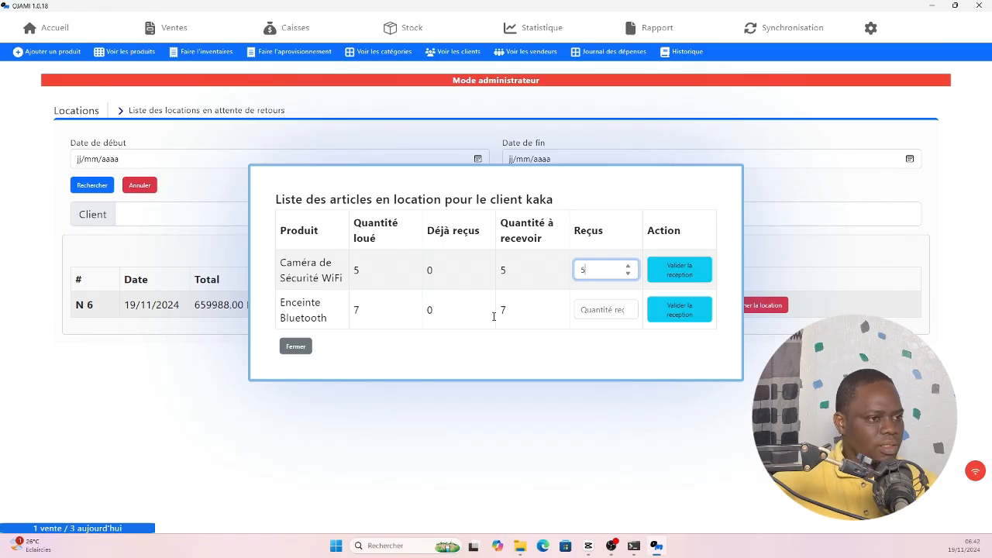
click(711, 276)
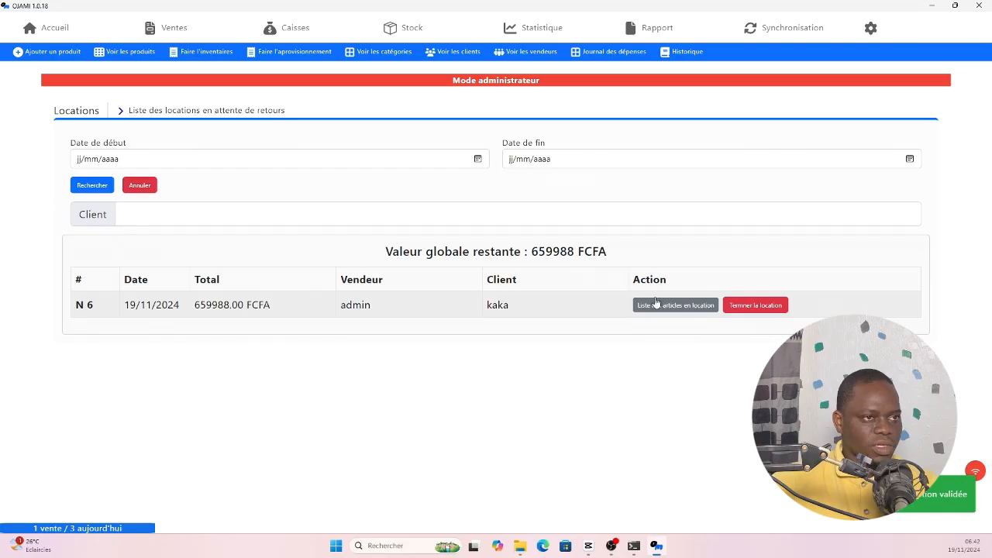
- Synchronise the data and confirm the 7 Bluetooth speakers remain outstanding
click(821, 28)
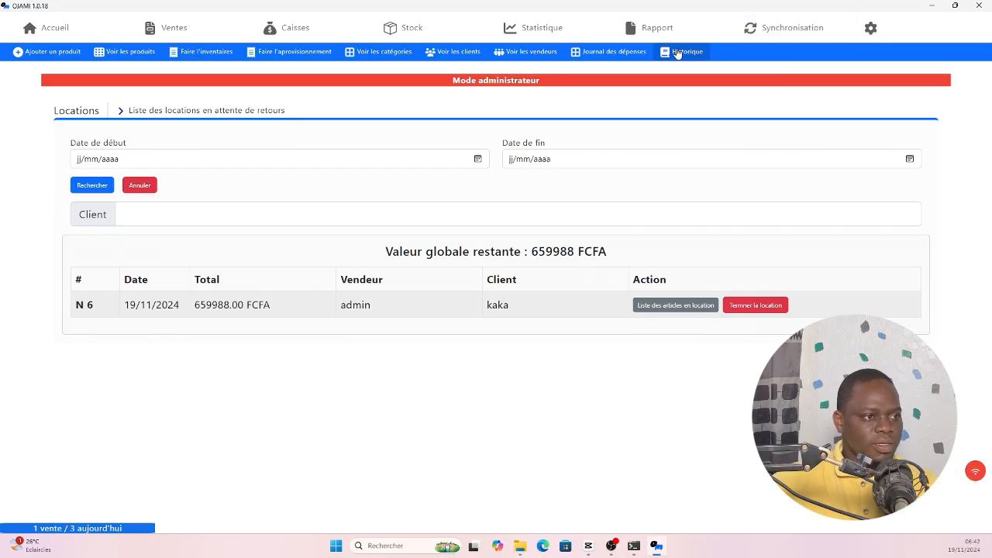
click(669, 308)
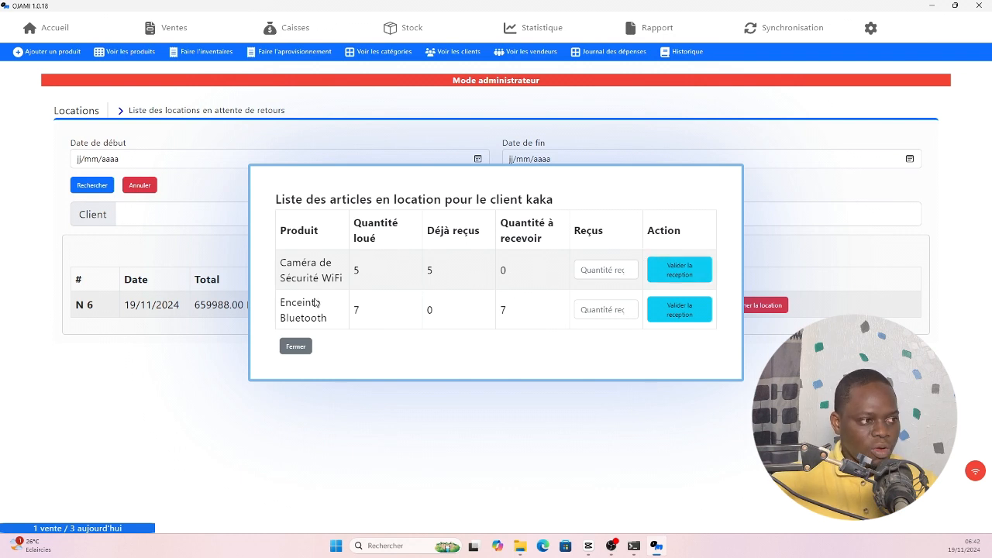
click(296, 347)
- Check the product history showing the 5-camera return logged as Approvisionnement
click(683, 52)
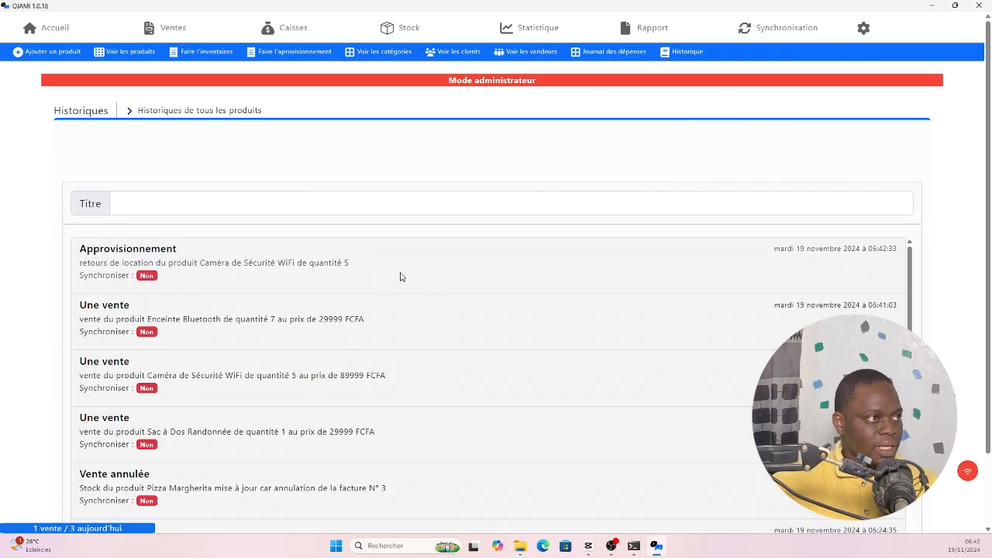
click(175, 40)
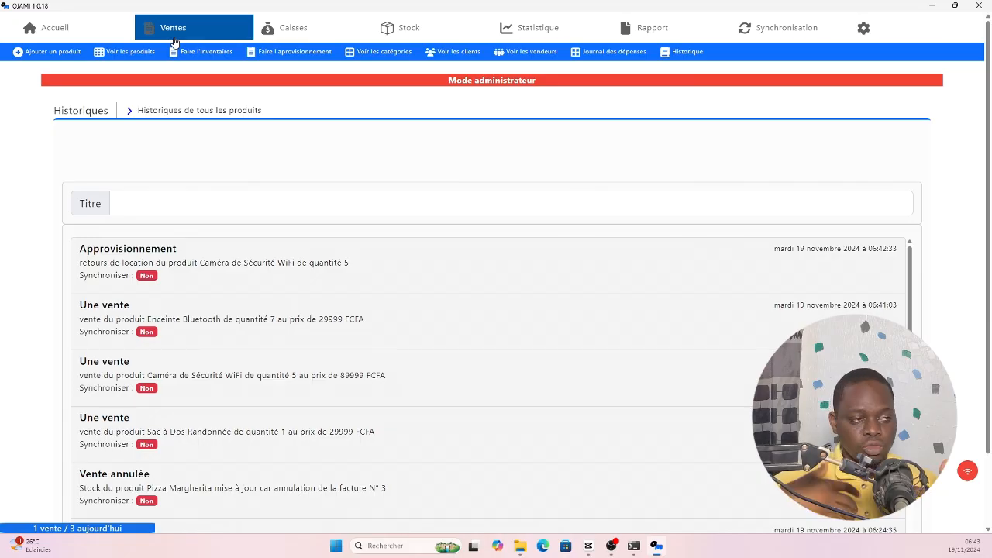
click(407, 31)
- Record receipt of all 7 Bluetooth speakers on the client's rental
click(485, 234)
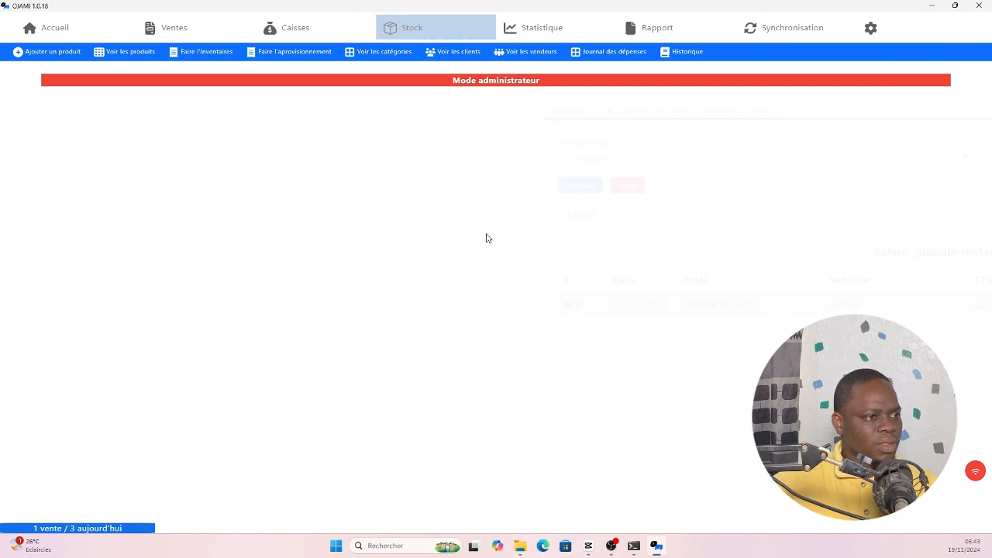
click(652, 309)
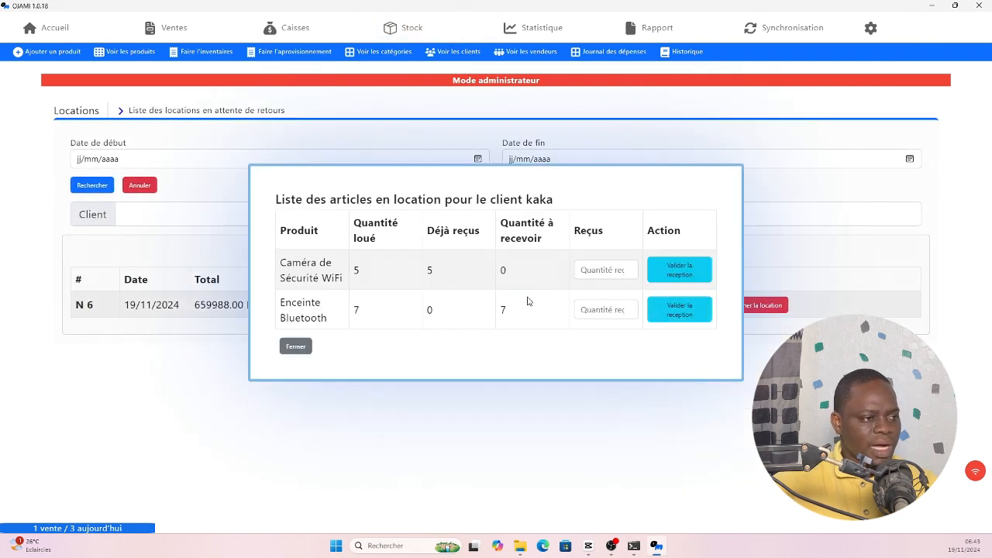
click(592, 308)
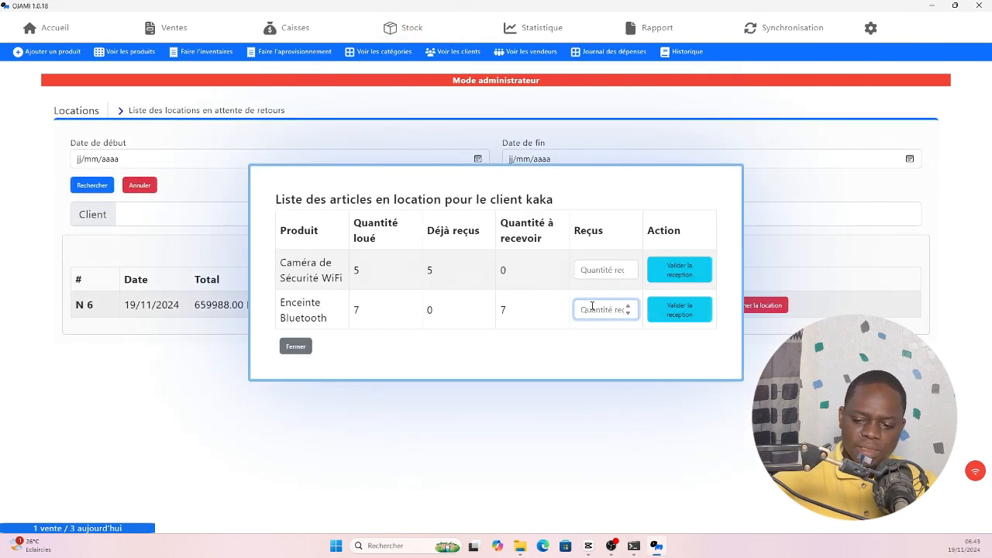
text(7)
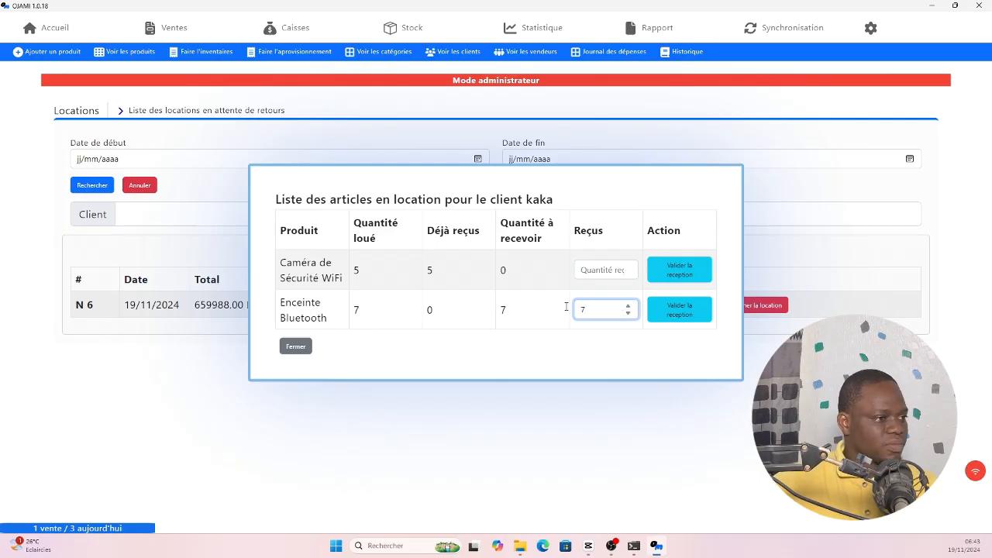
click(694, 315)
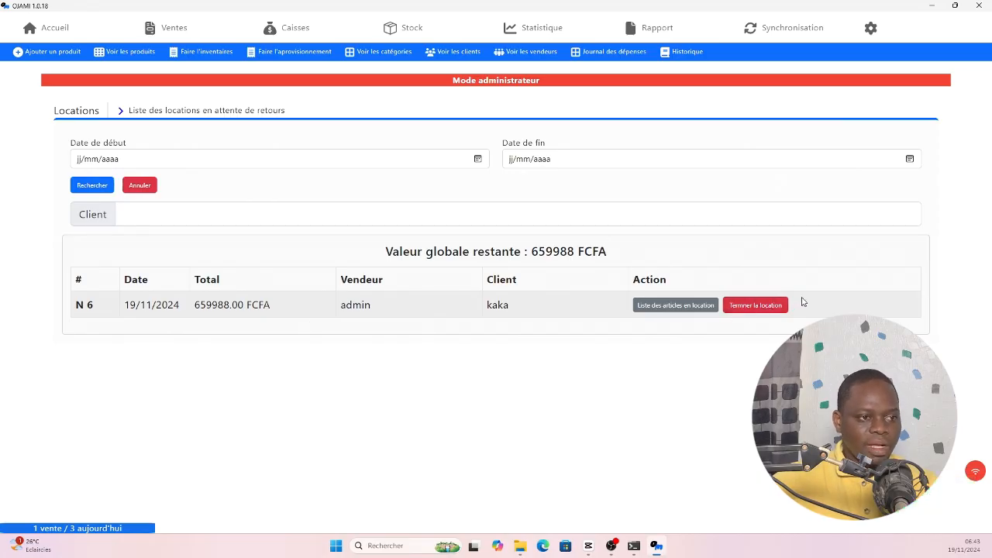
- Verify the returns and finish the rental, leaving no rentals awaiting return
click(647, 304)
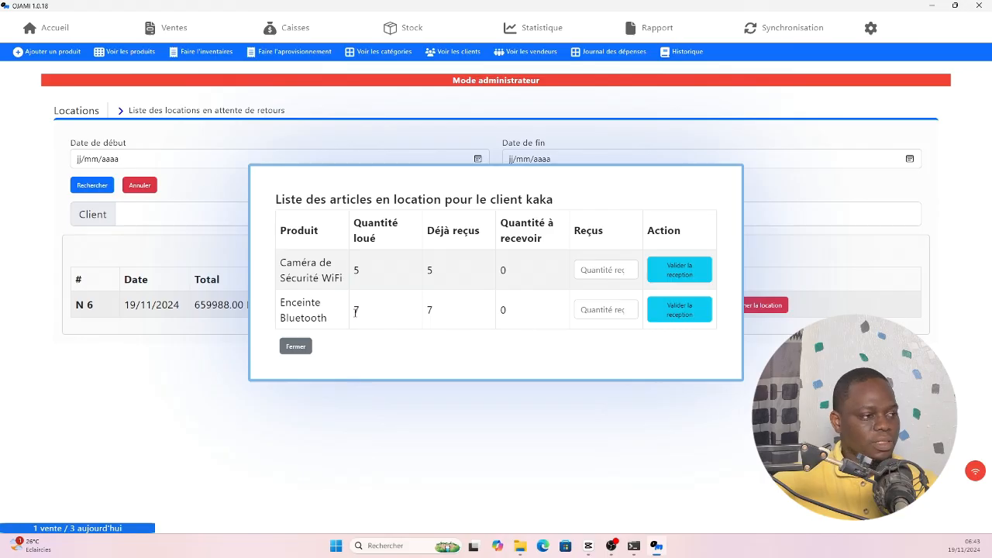
click(296, 346)
click(769, 308)
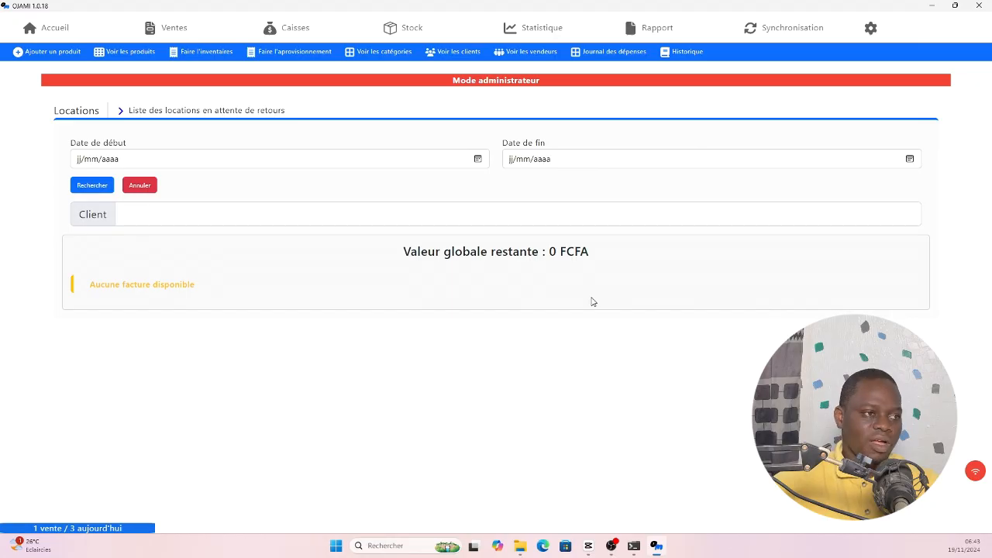
click(178, 36)
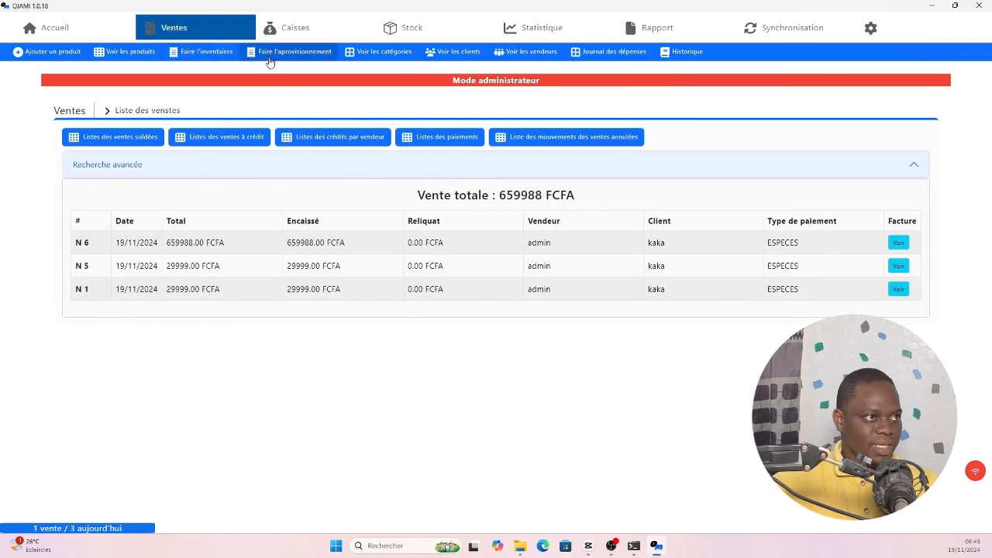
- Break down the 659988 FCFA cash takings by client and by payment method
click(308, 31)
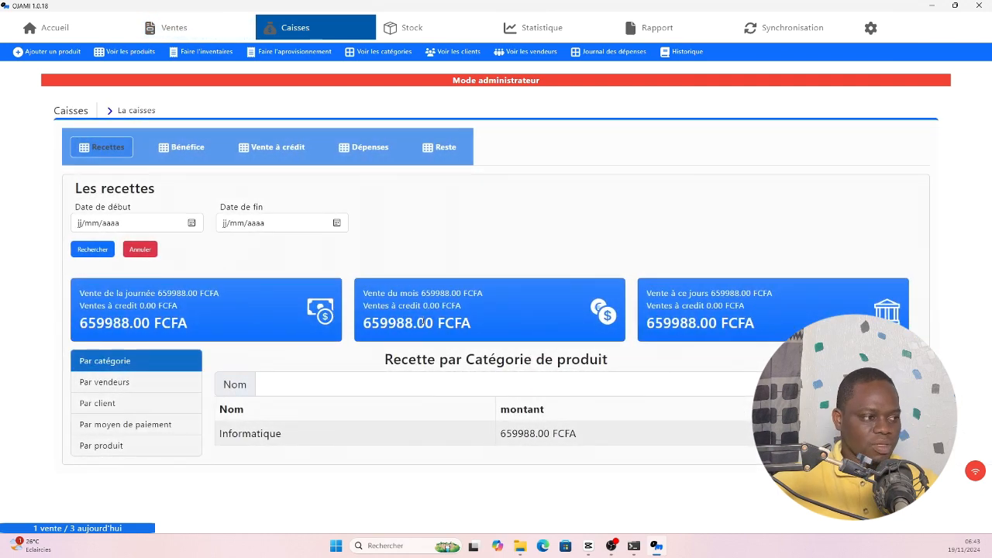
click(120, 405)
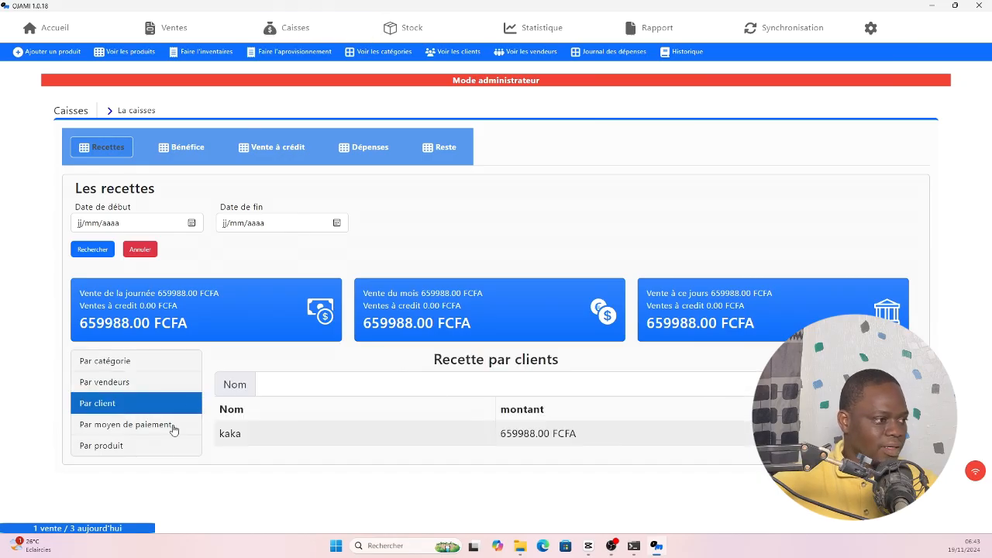
click(127, 432)
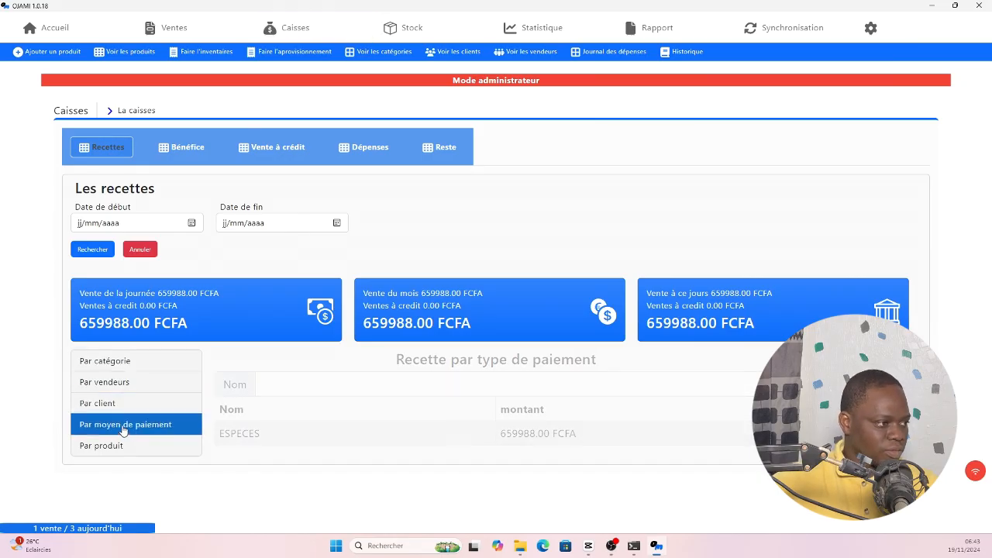
- Show takings by product, then profit by product: 274995 FCFA cameras, 104993 FCFA speakers
click(106, 448)
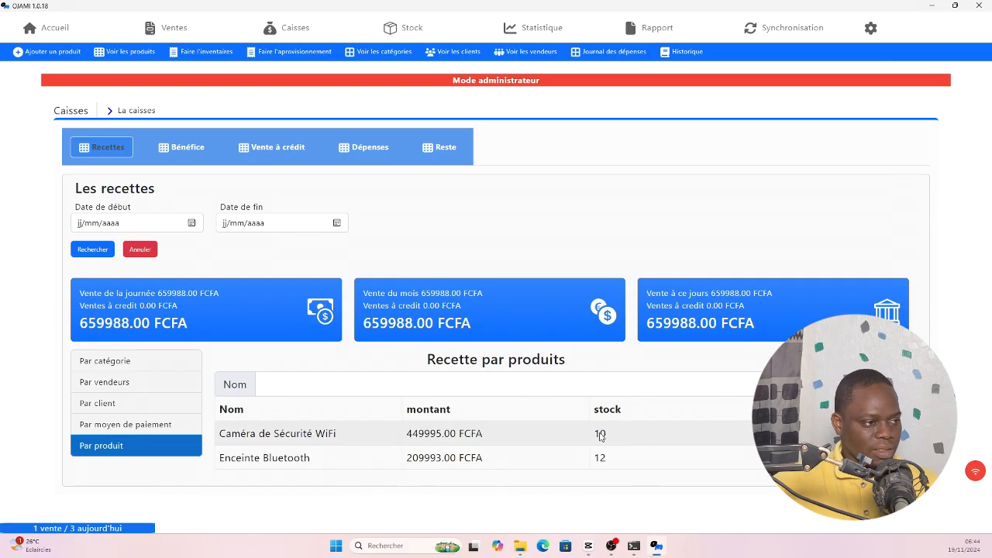
click(195, 154)
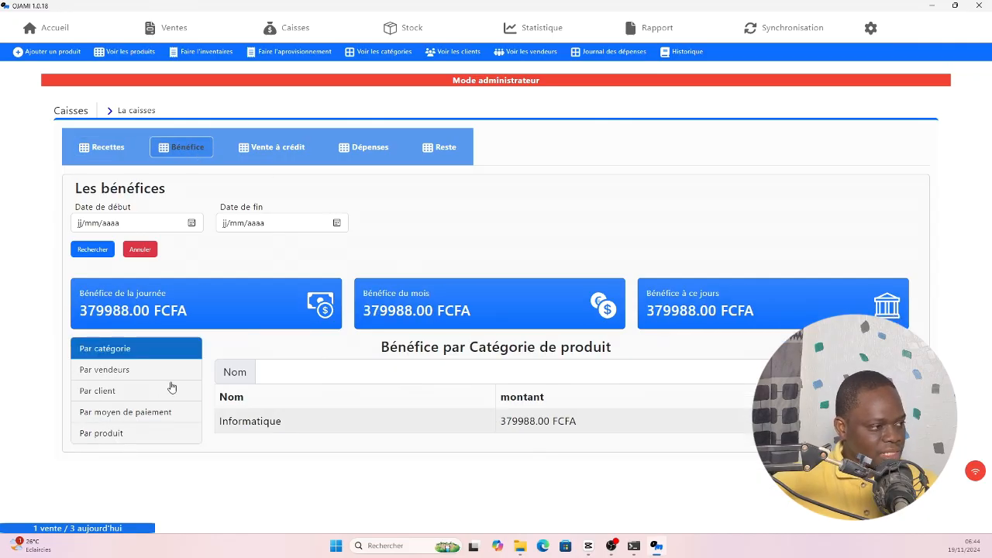
click(135, 434)
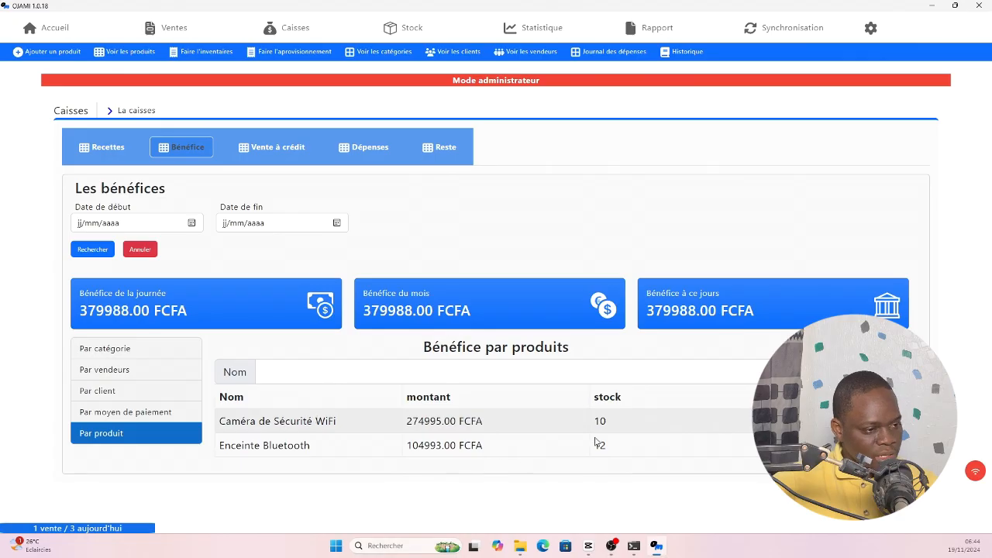
click(685, 53)
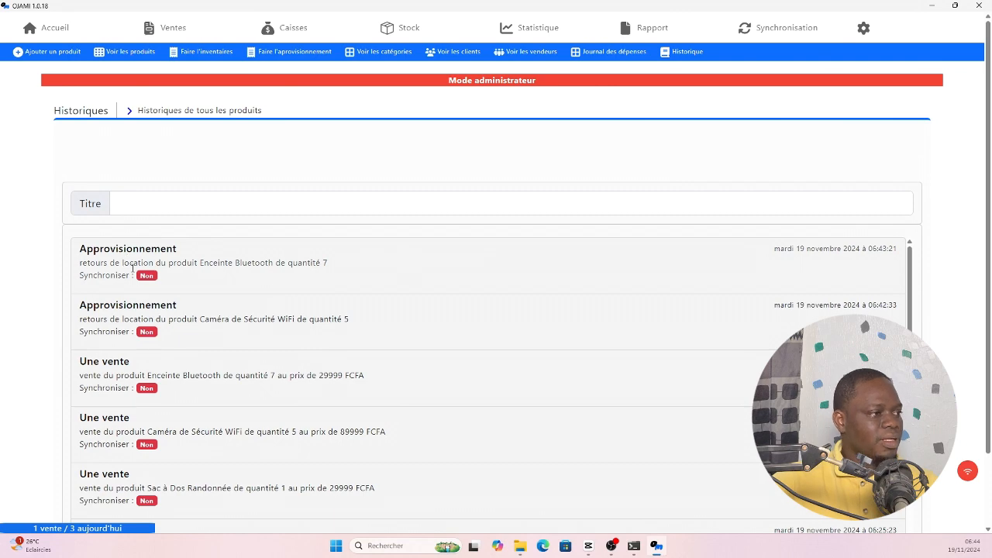
scroll(229, 262, down, 3)
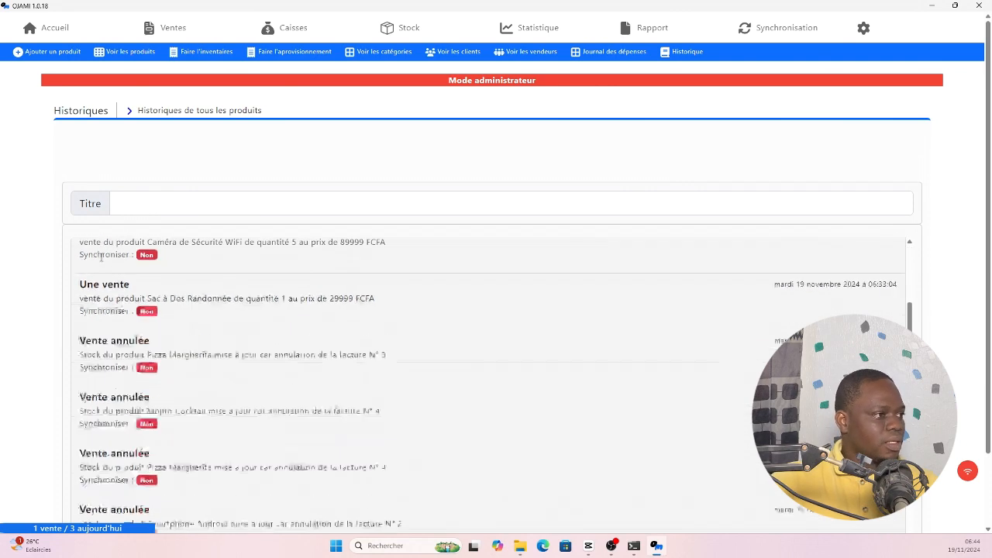
scroll(178, 295, up, 3)
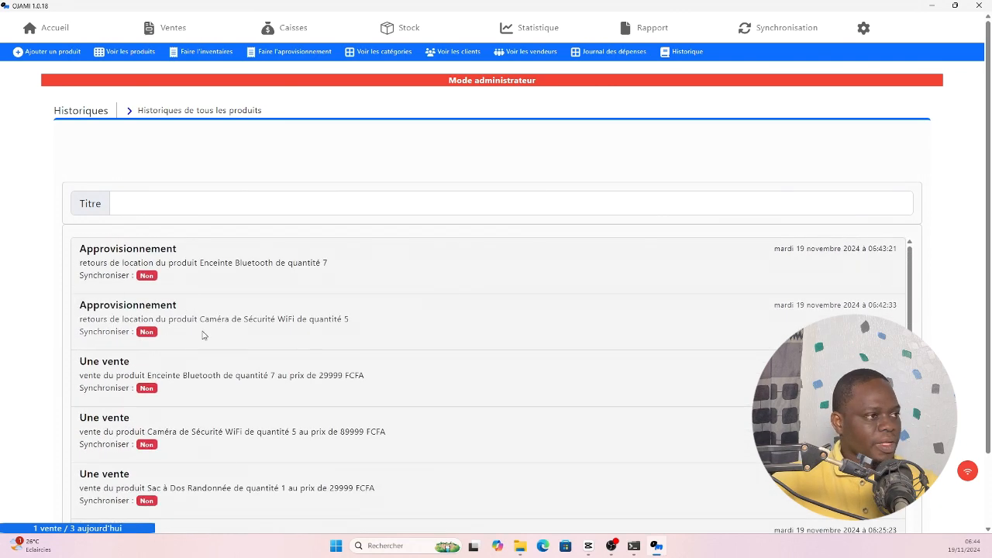
scroll(250, 176, down, 3)
scroll(214, 221, up, 1)
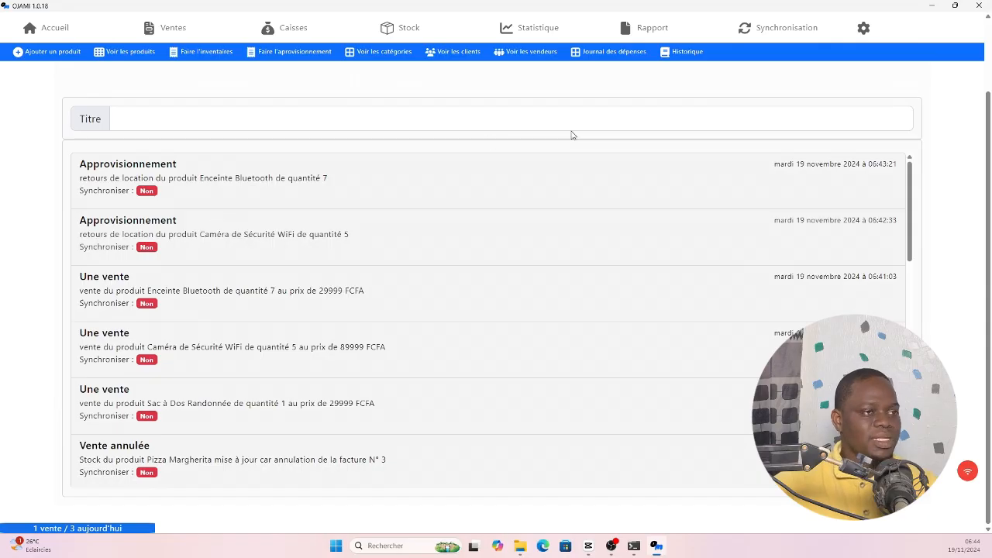
scroll(773, 276, down, 1)
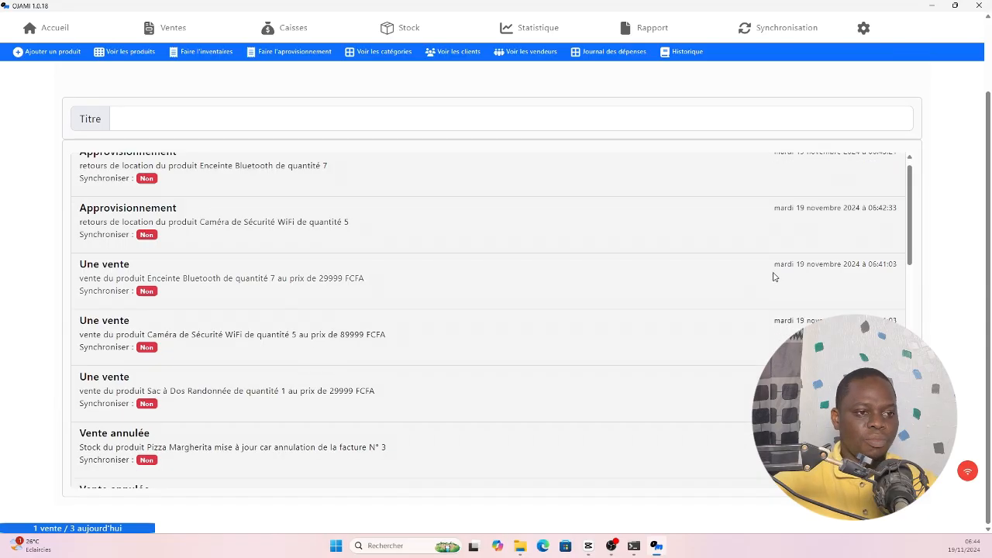
scroll(775, 275, up, 1)
scroll(266, 140, up, 2)
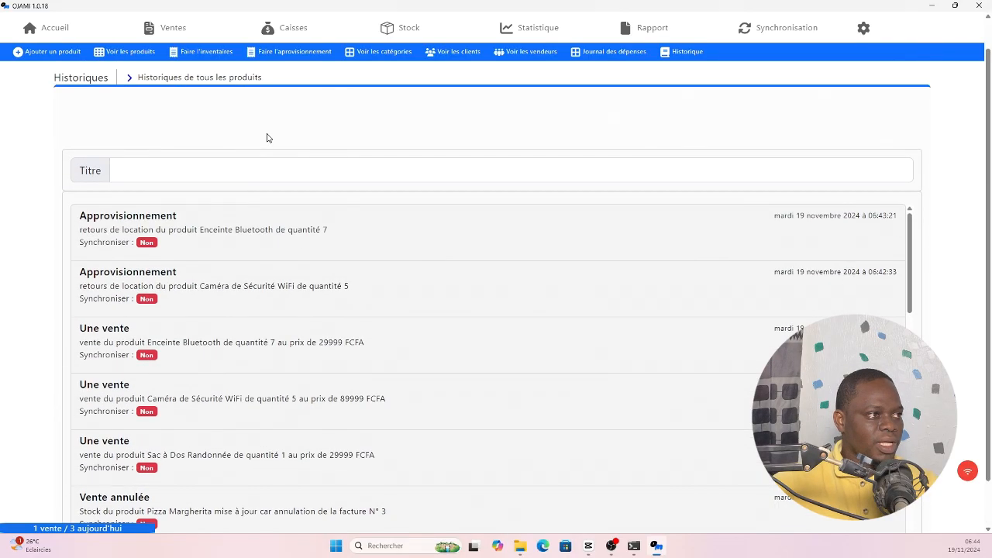